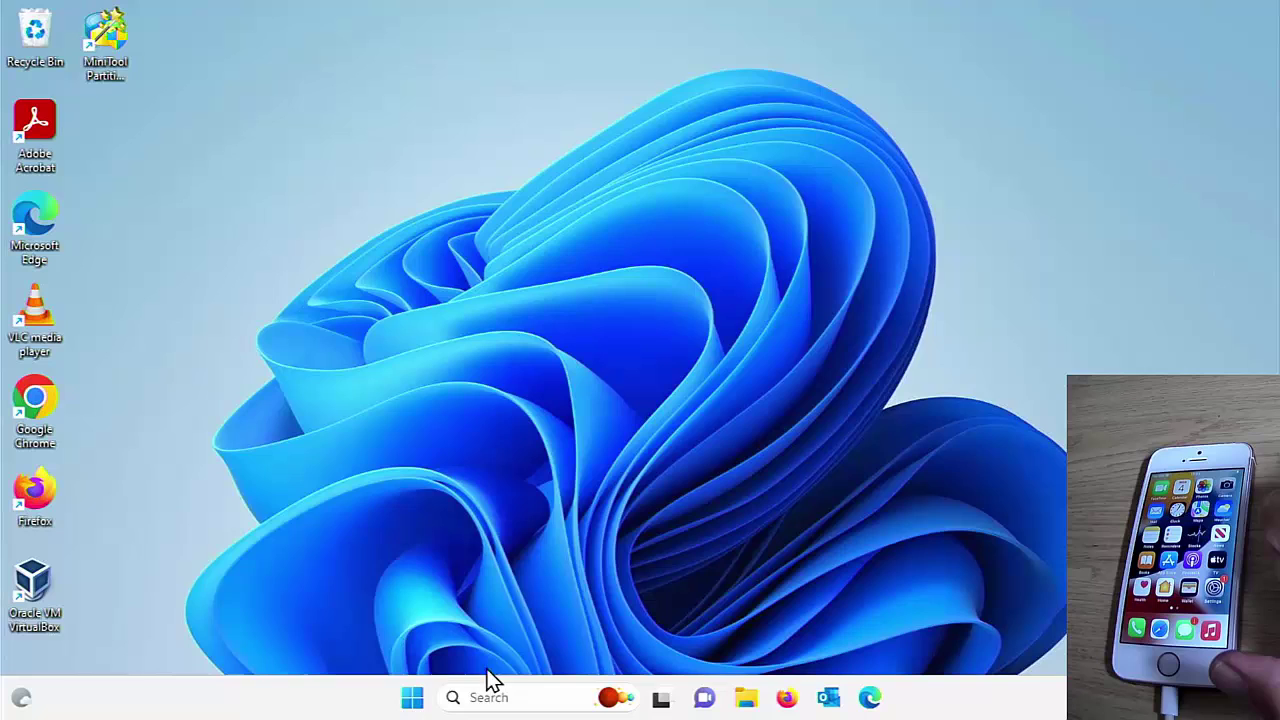
Step: Search the Start menu for 'photos' twice until the Photos app shows as best match
click(413, 700)
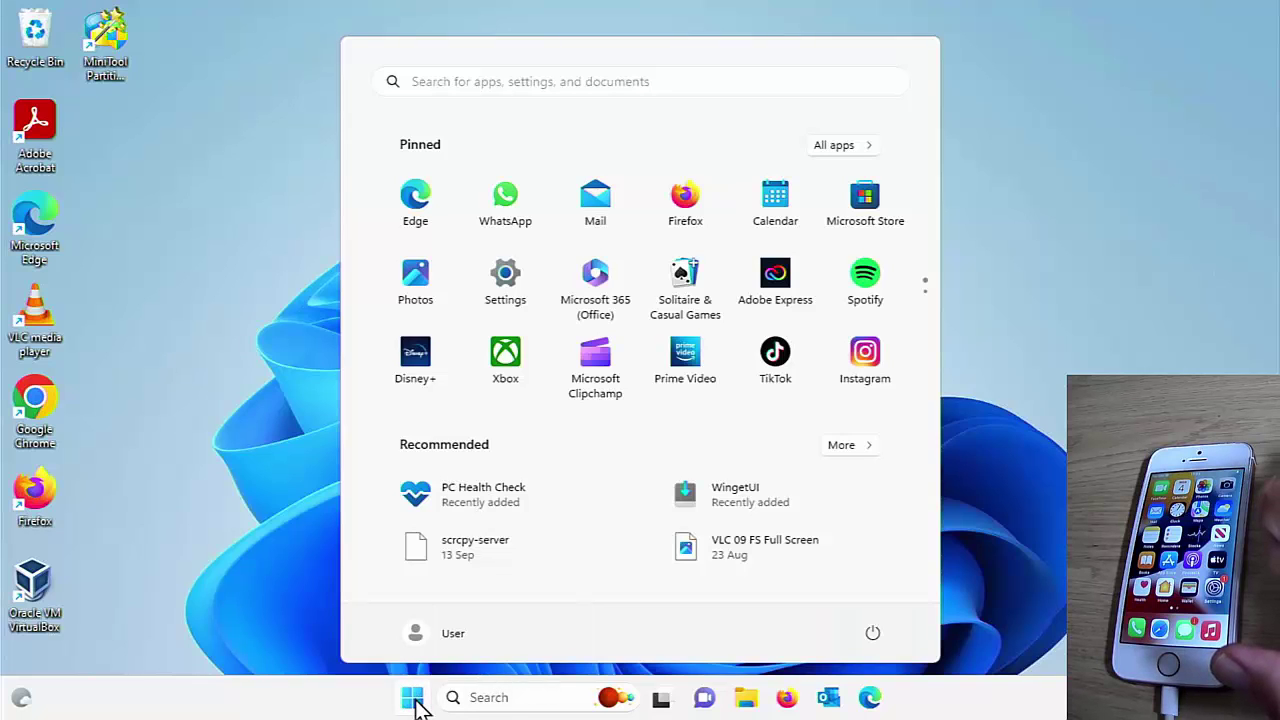
text(pho)
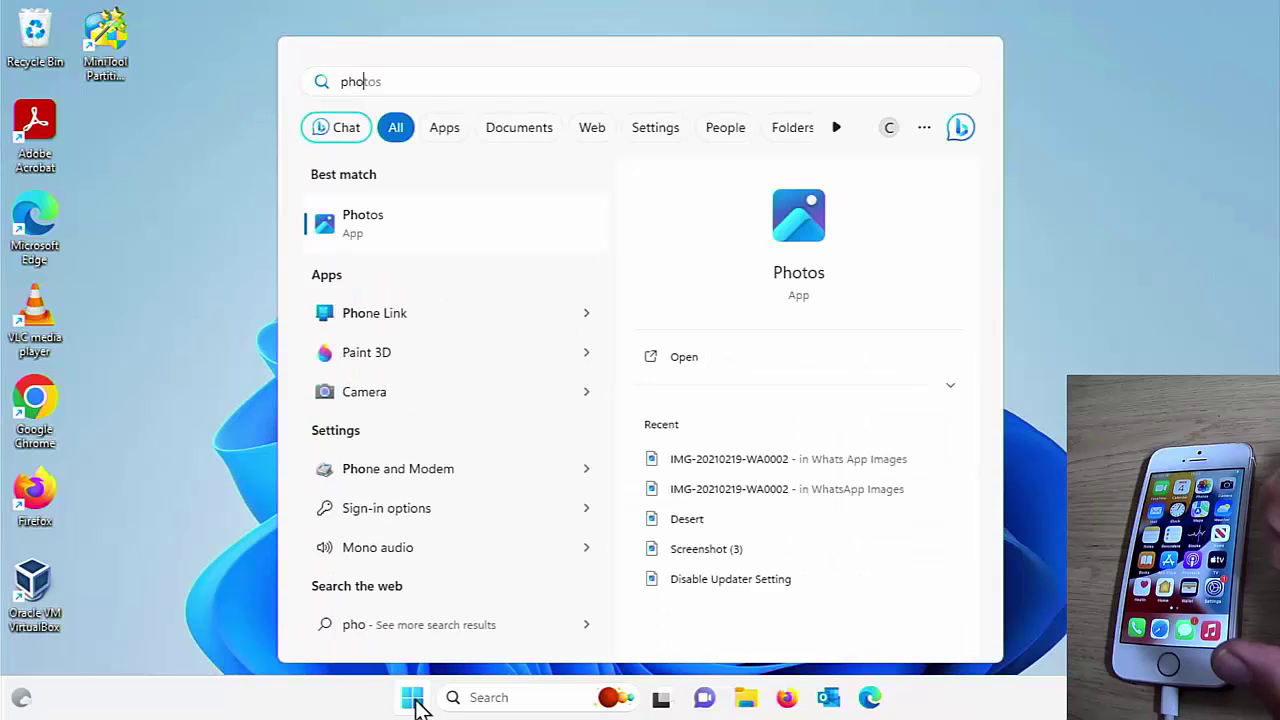
text(tos)
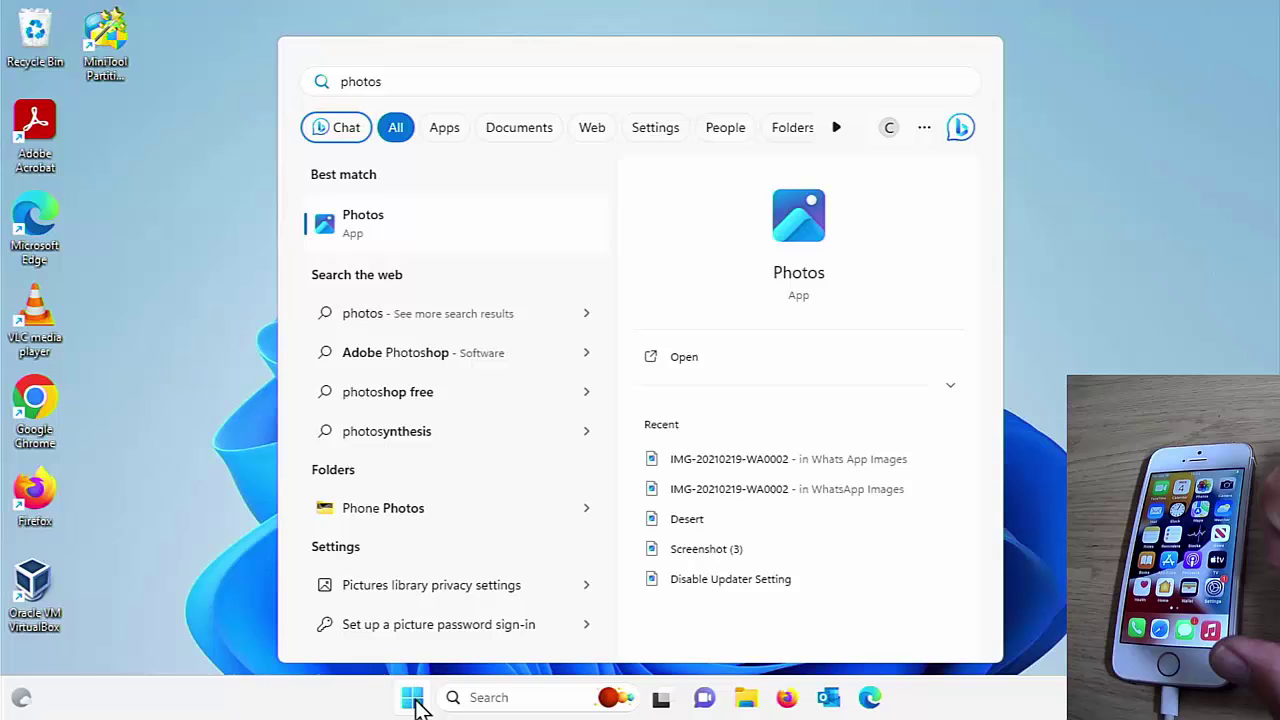
click(20, 370)
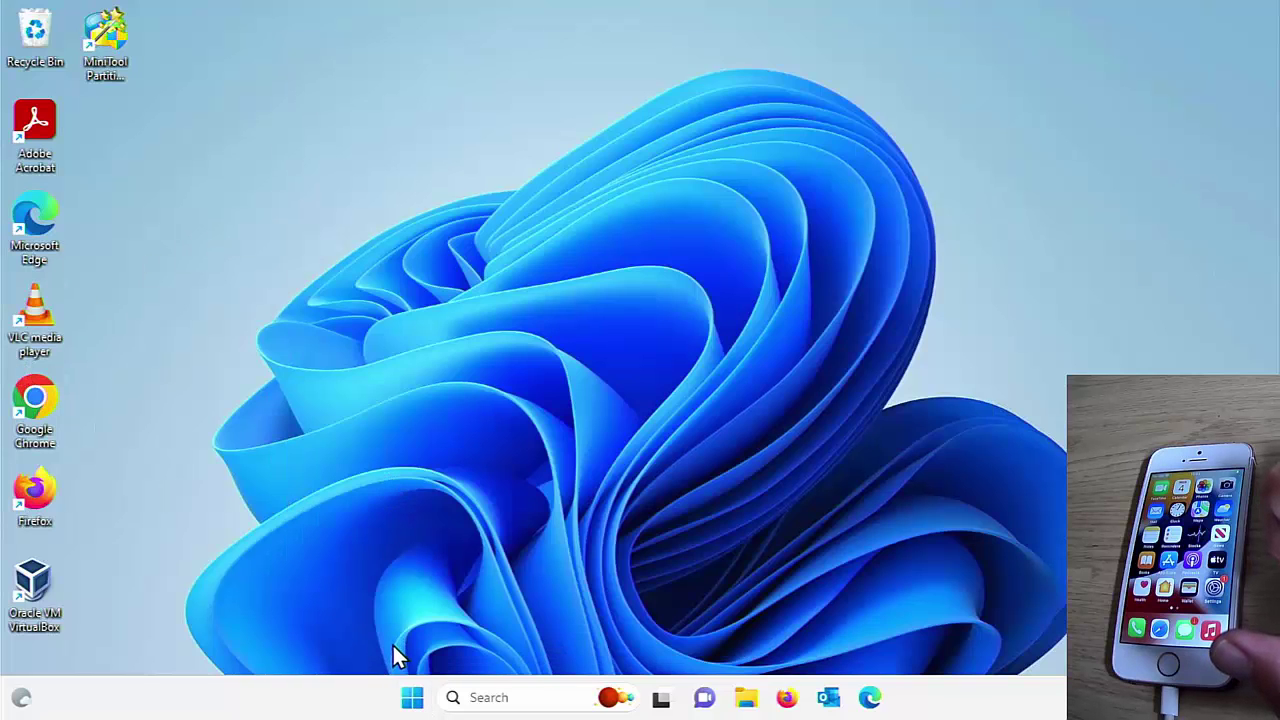
click(414, 699)
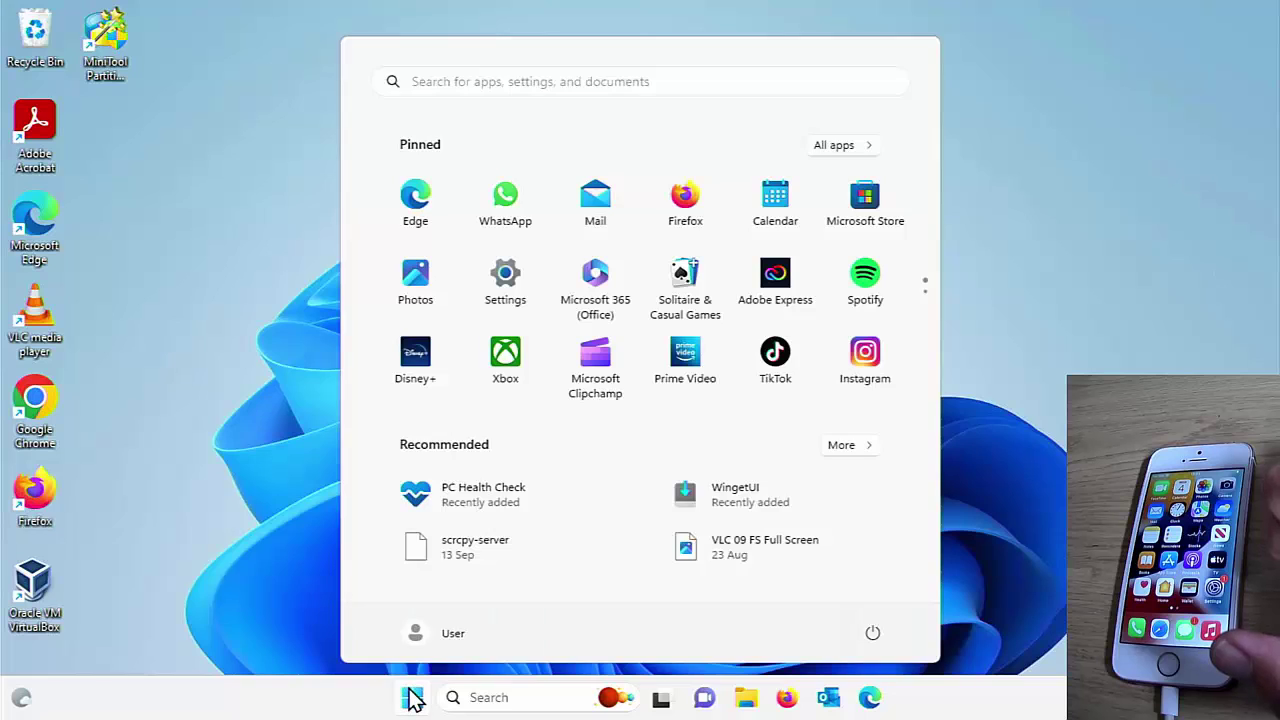
text(phot)
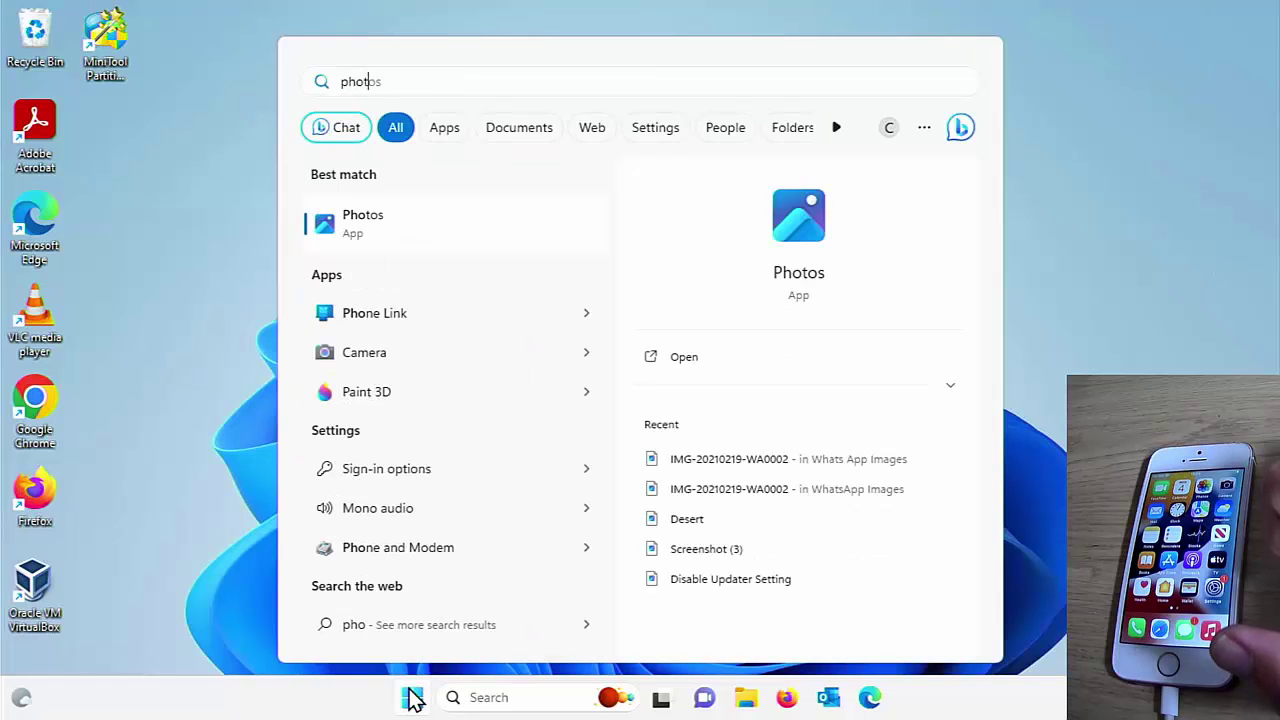
text(os)
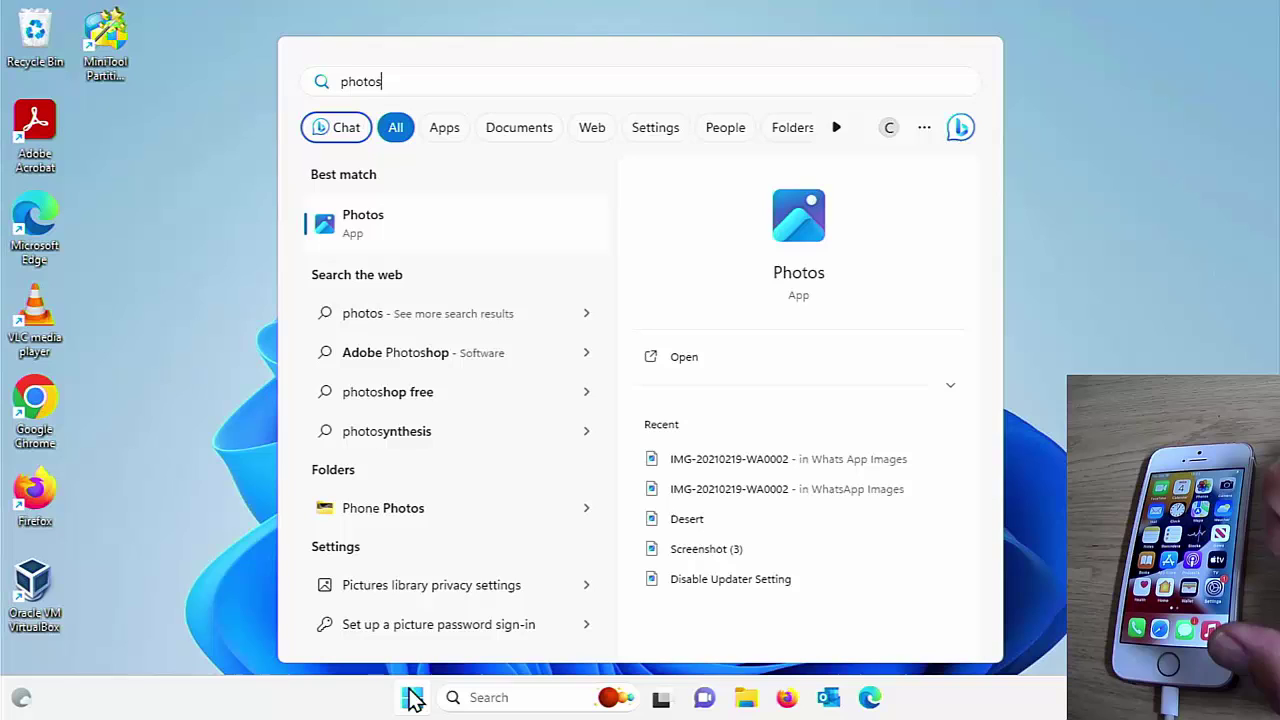
Step: Launch Photos from the search results and show its Connected devices import list
click(355, 232)
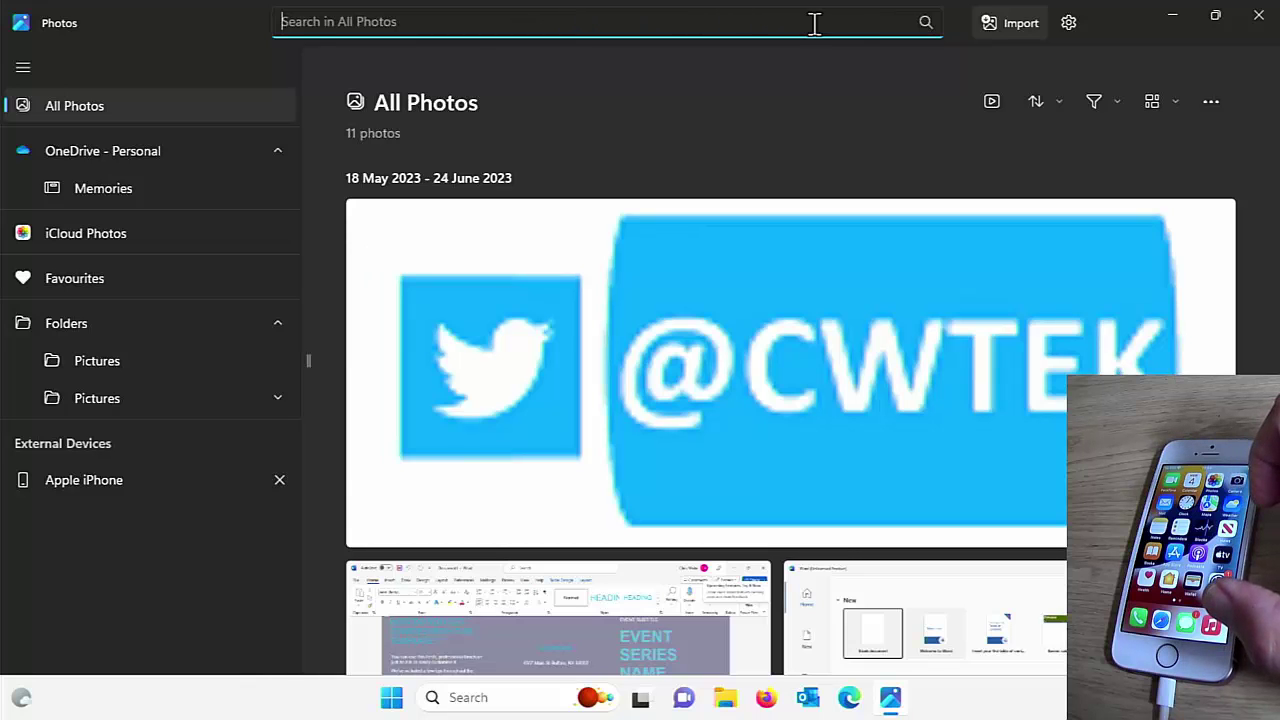
click(992, 31)
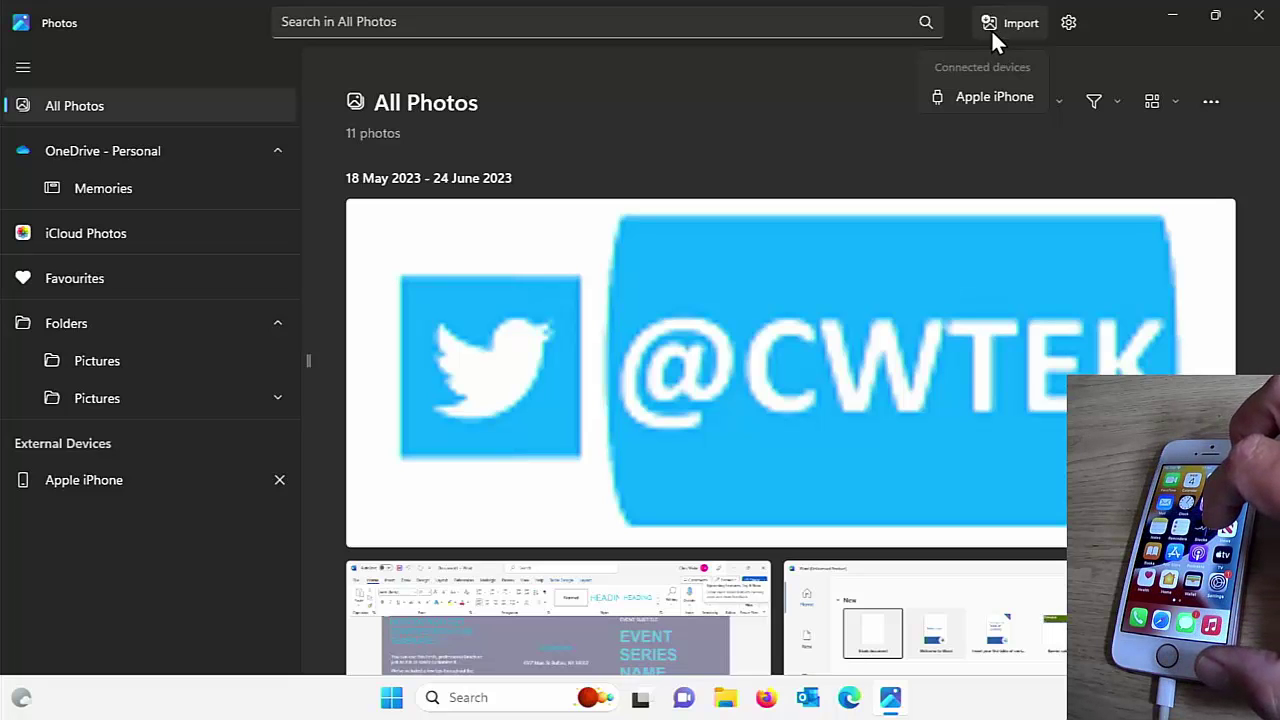
click(991, 29)
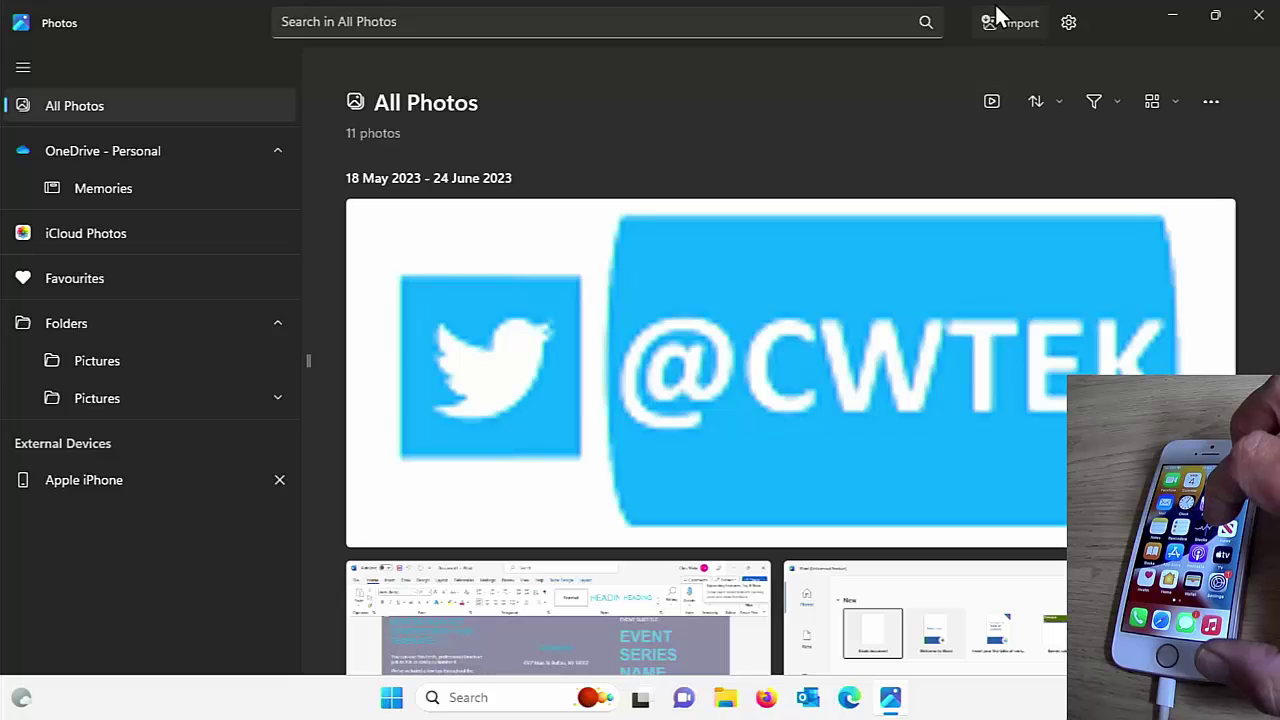
click(996, 12)
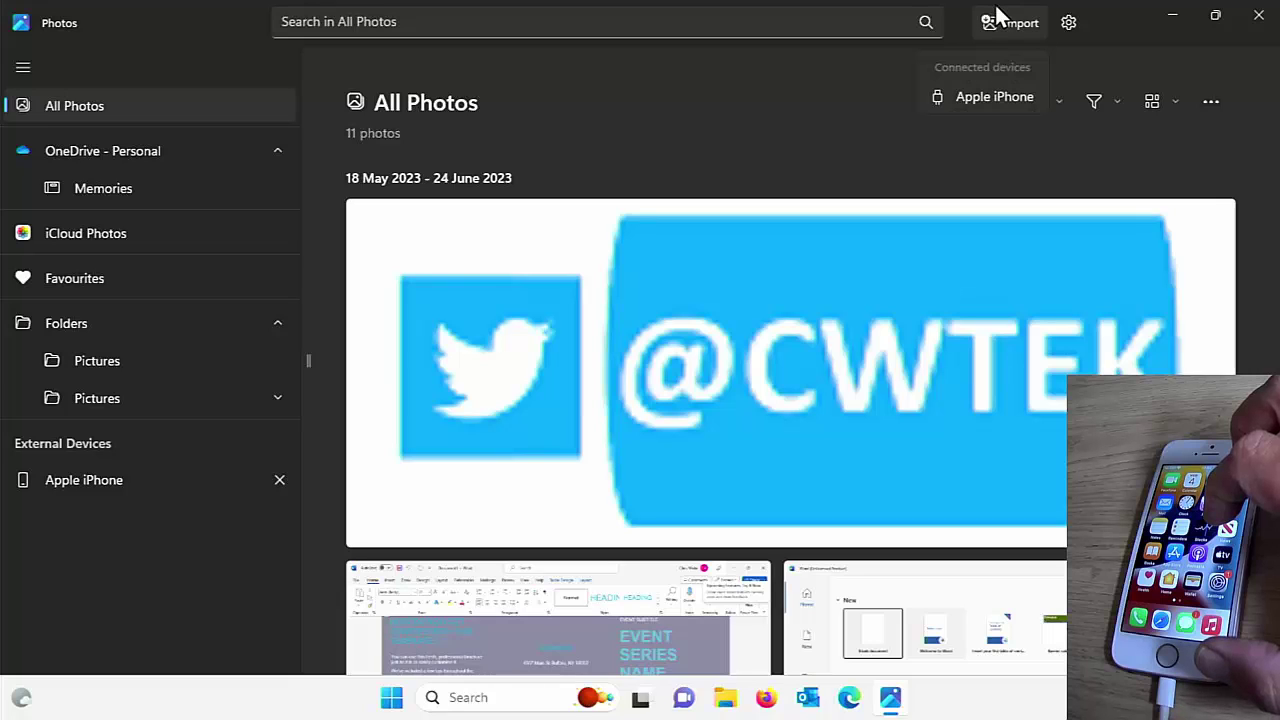
Step: Select only IMG_0003.JPG among the Apple iPhone's five photos and add it for import
click(987, 92)
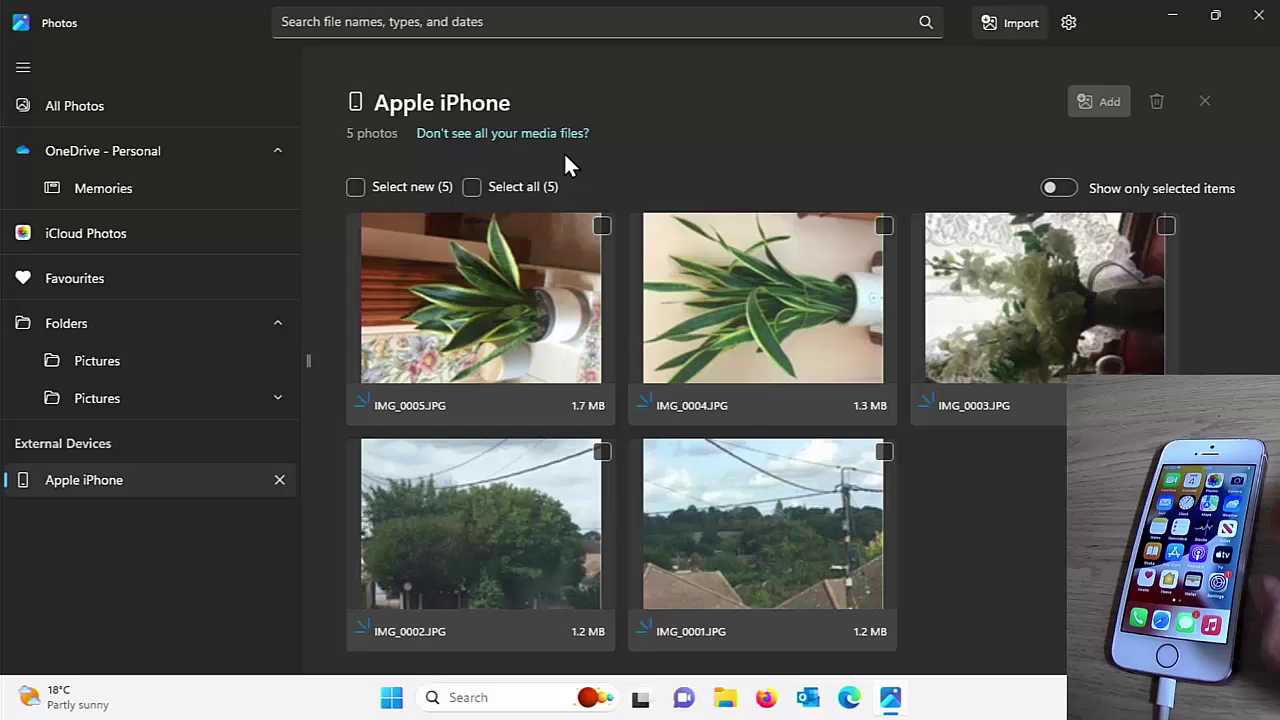
click(351, 194)
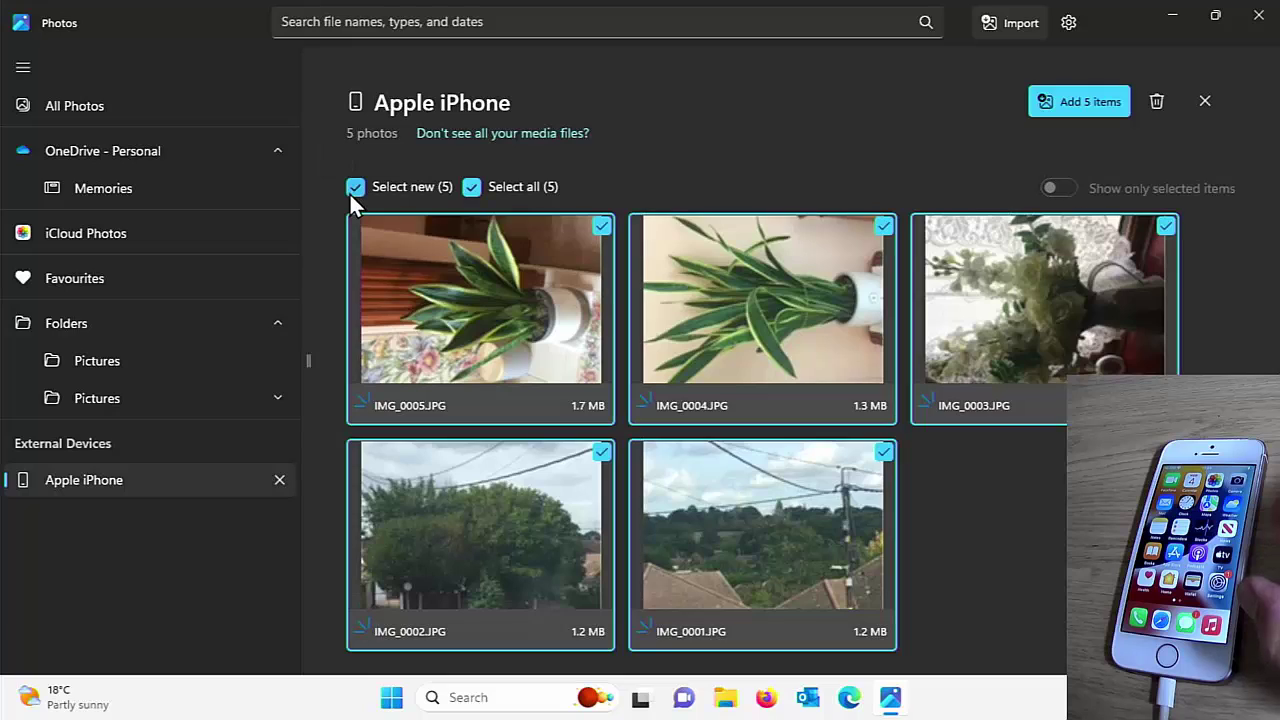
click(351, 193)
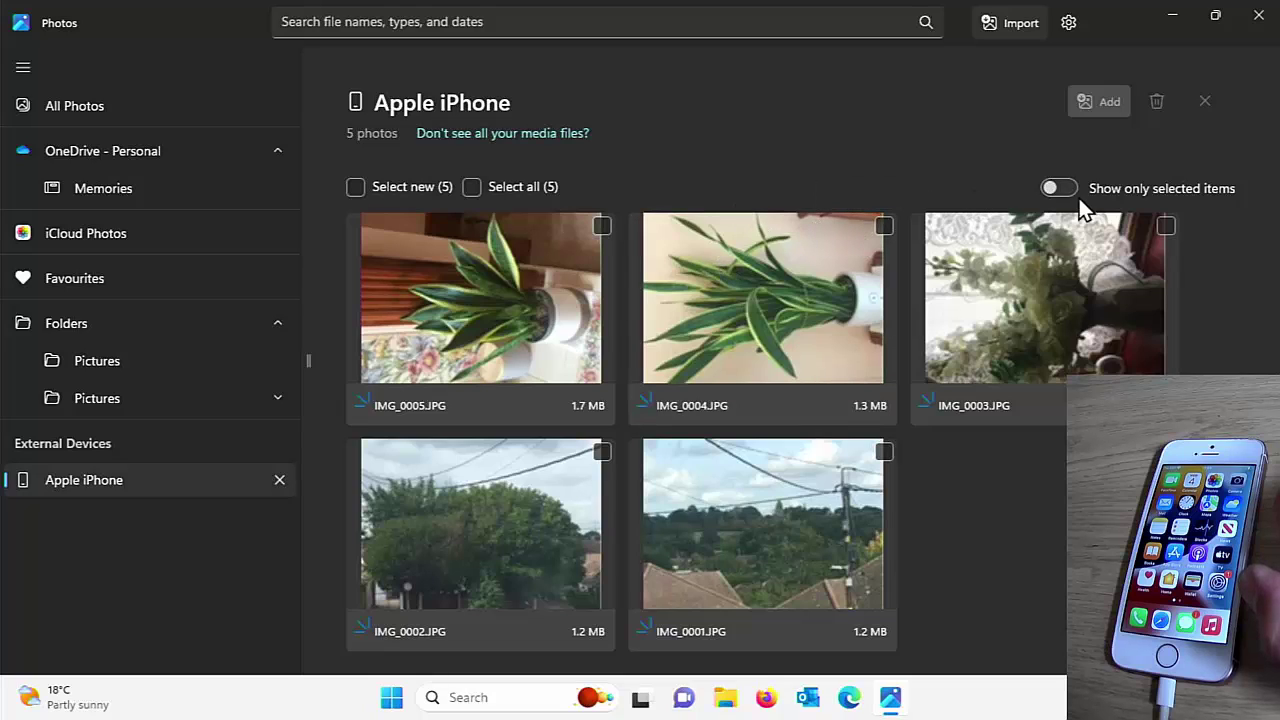
click(1167, 220)
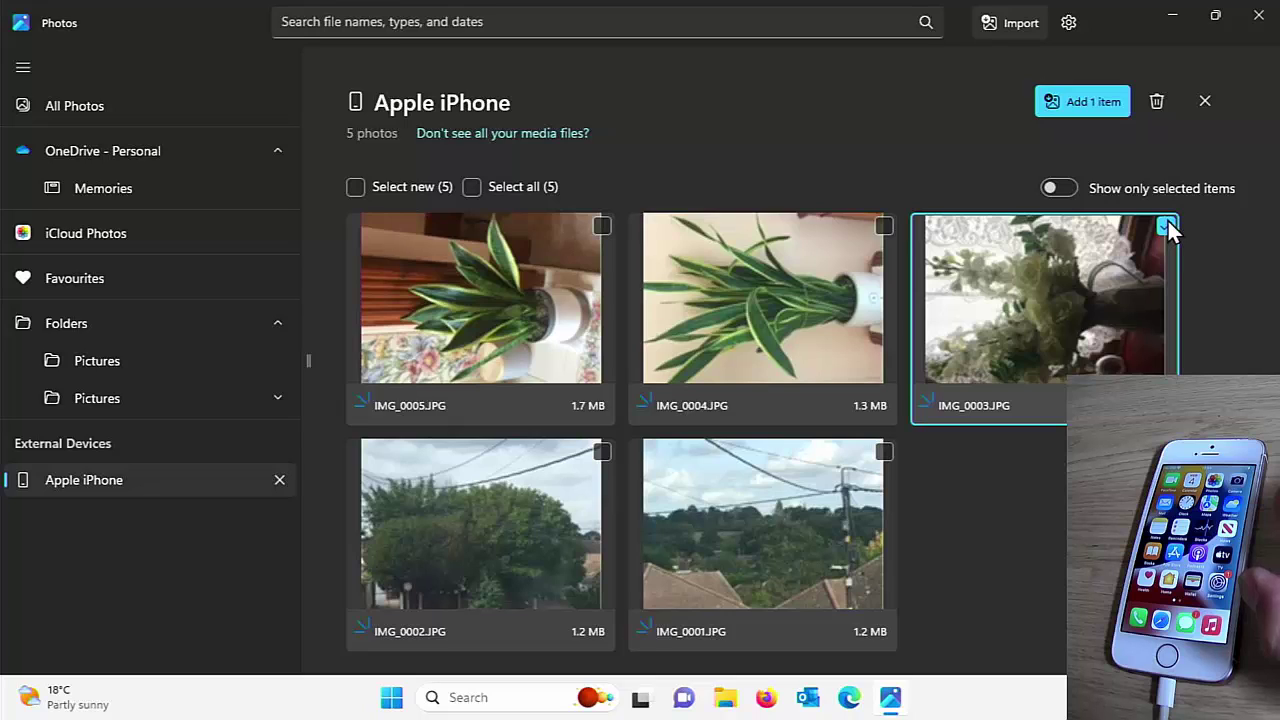
click(1069, 103)
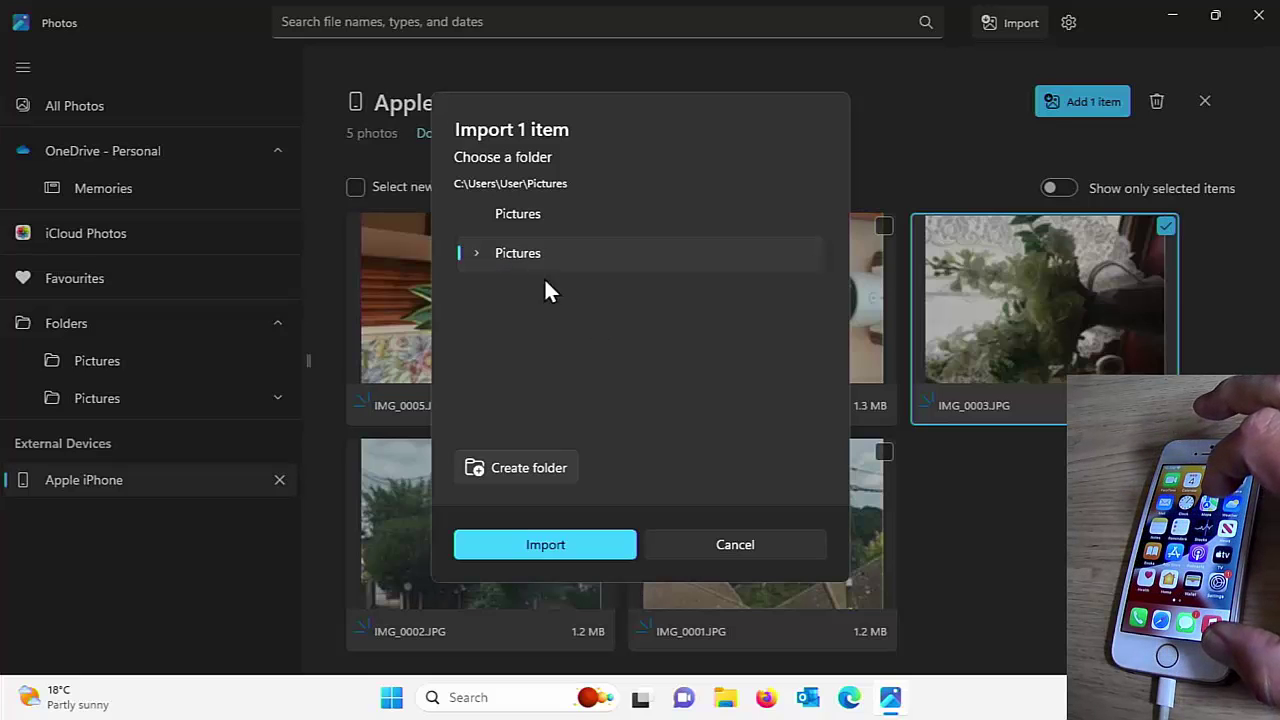
Step: Abandon the new-folder attempt and import IMG_0003.JPG into C:\Users\User\Pictures
click(546, 470)
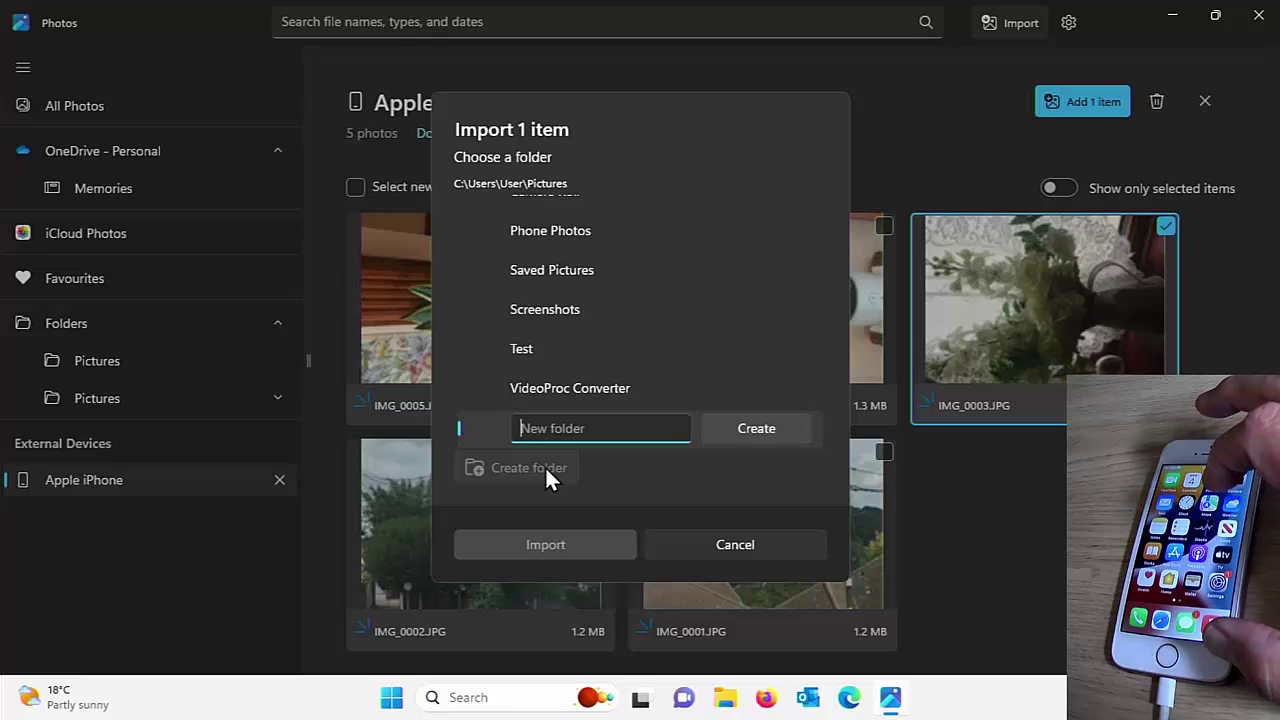
key(Escape)
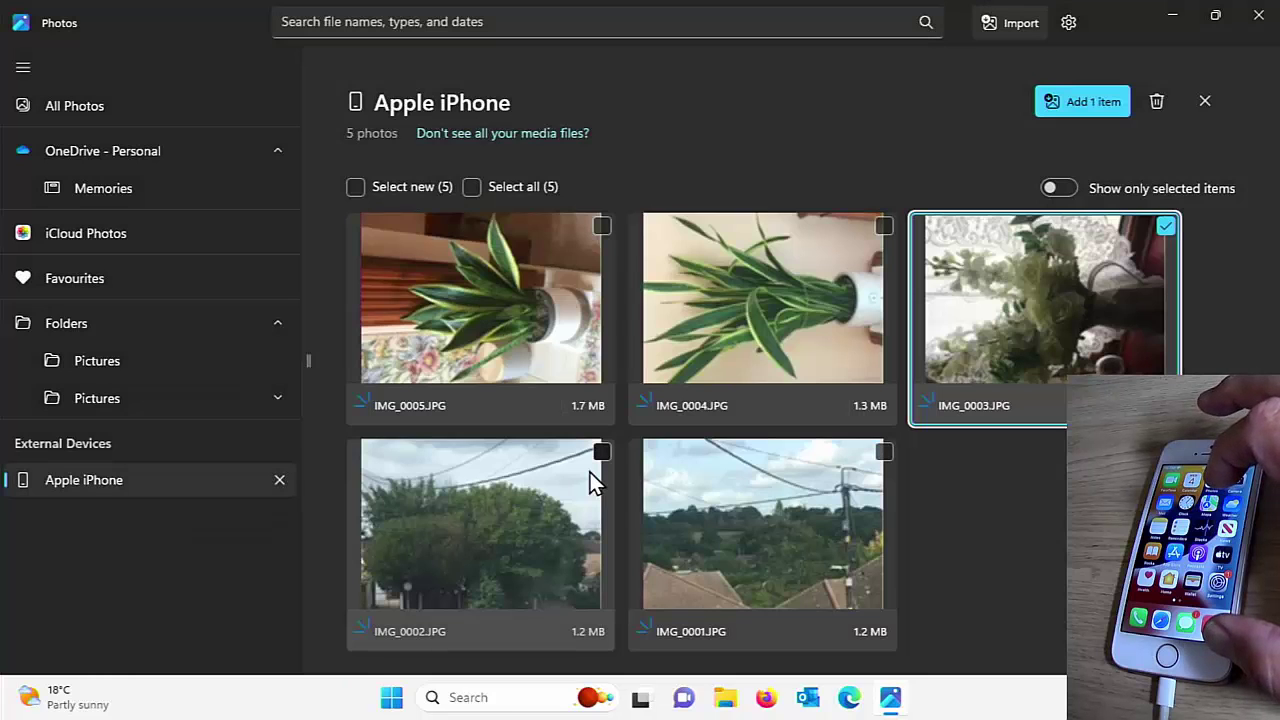
click(1075, 98)
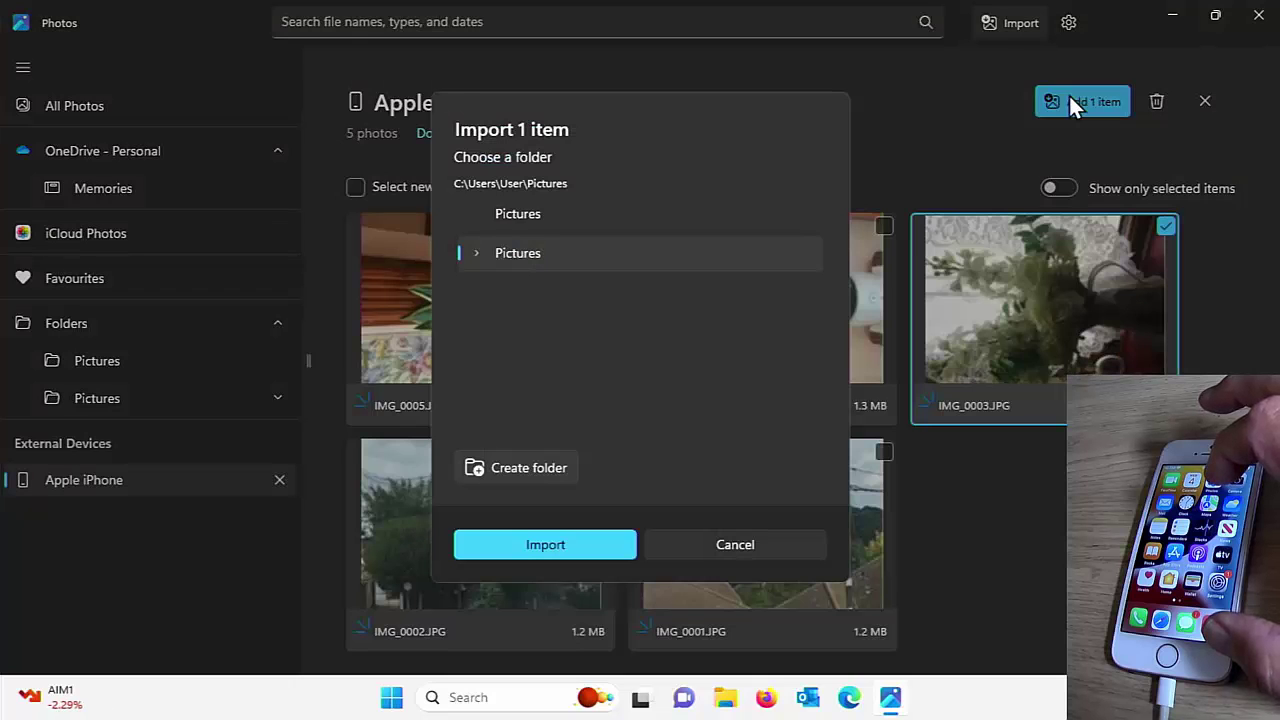
click(589, 541)
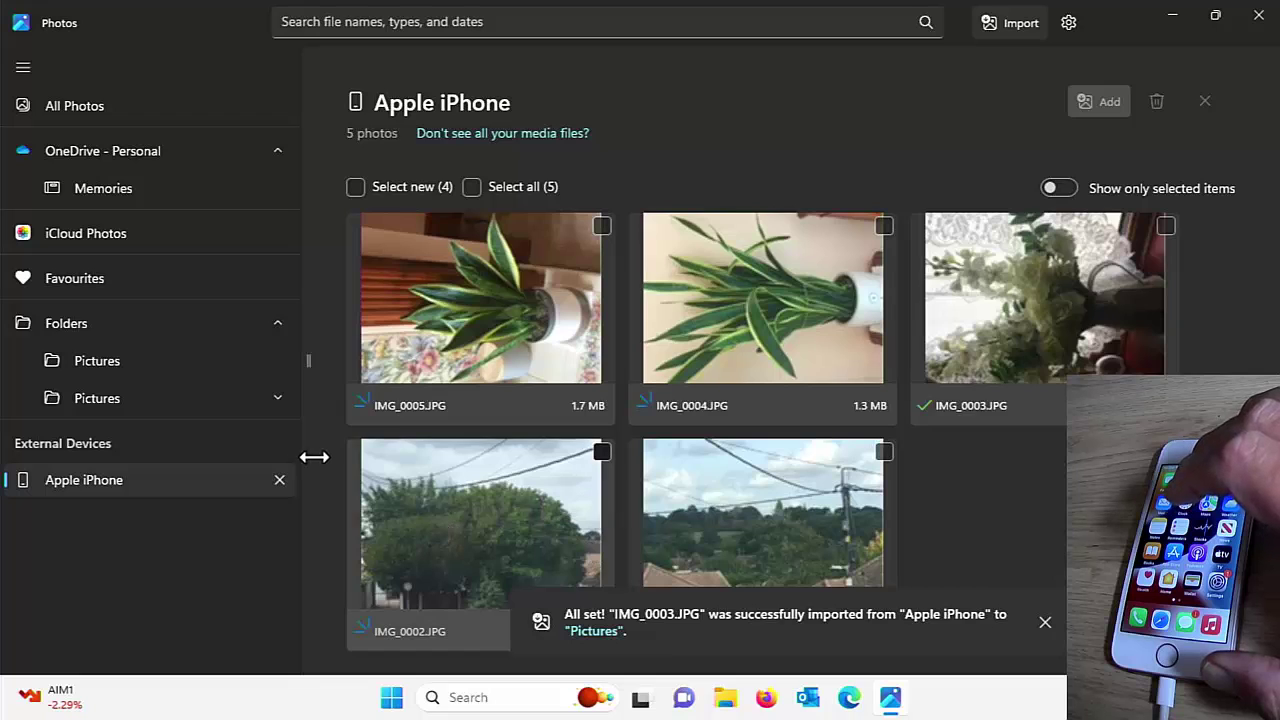
Step: Return to All Photos, then close the Photos app
click(70, 109)
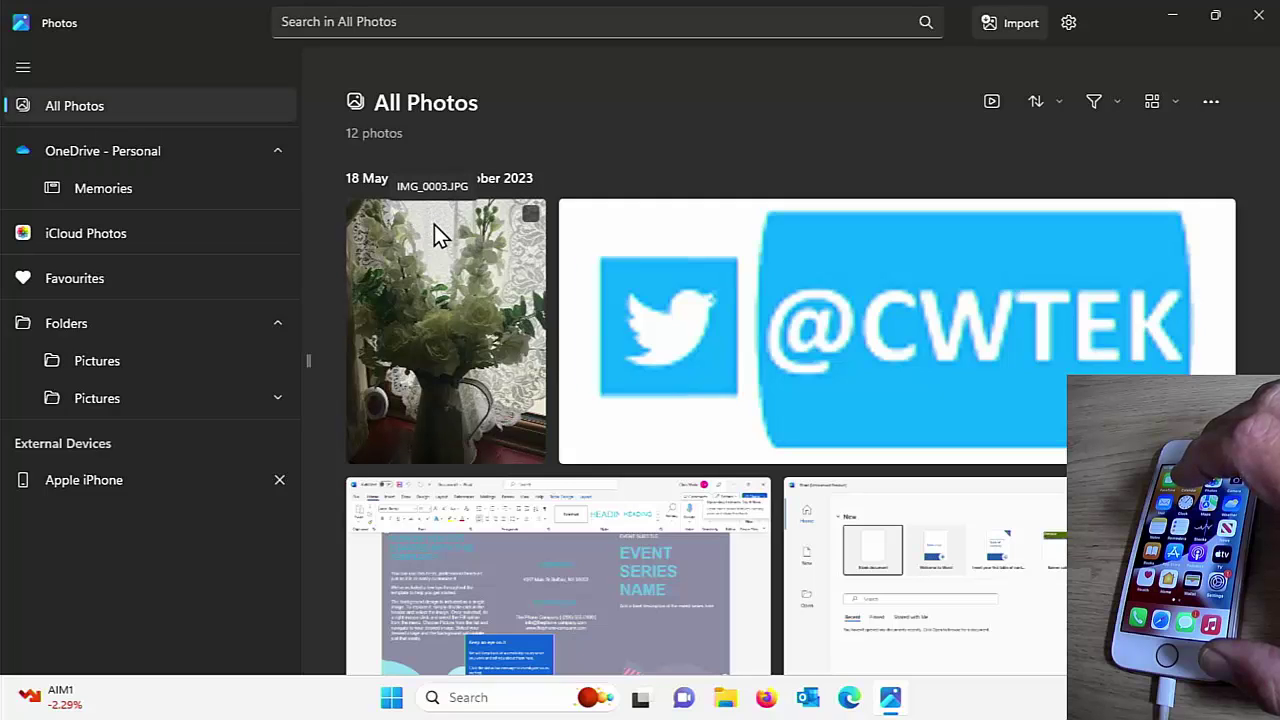
click(1257, 15)
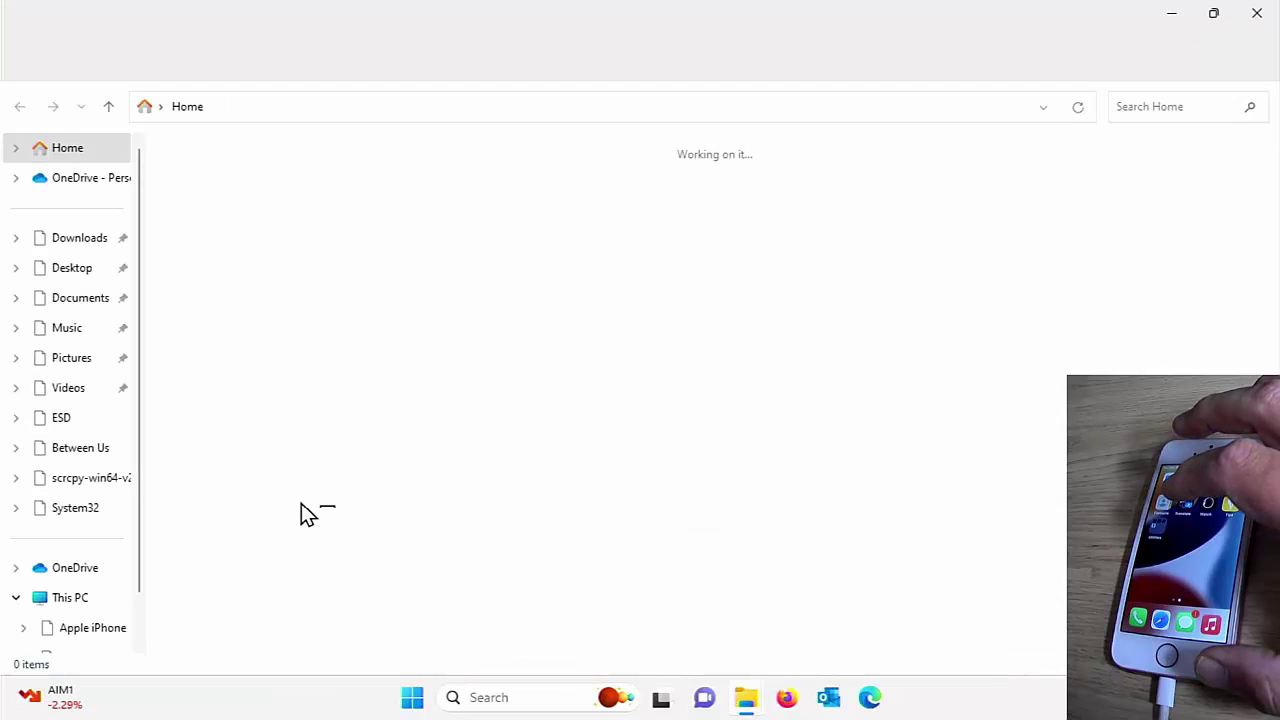
Step: Open IMG_0003 from Pictures to verify it, then close the viewer and both Explorer windows
click(80, 368)
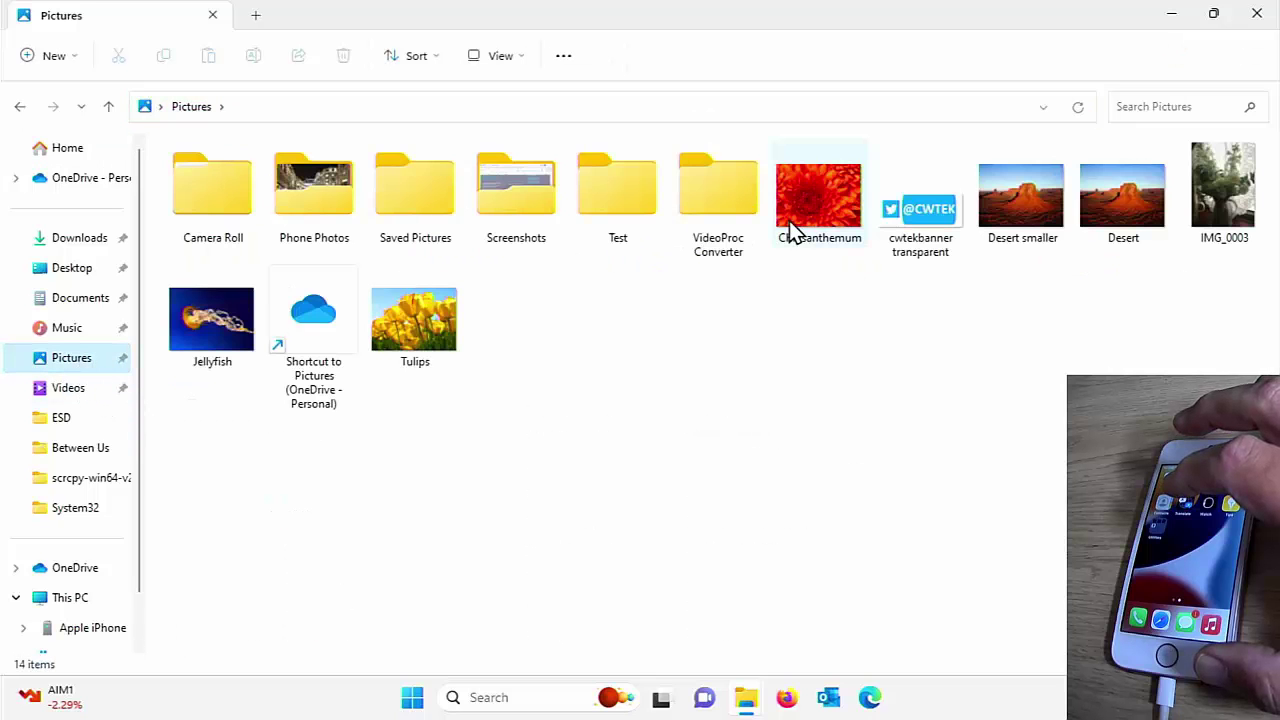
double_click(1245, 192)
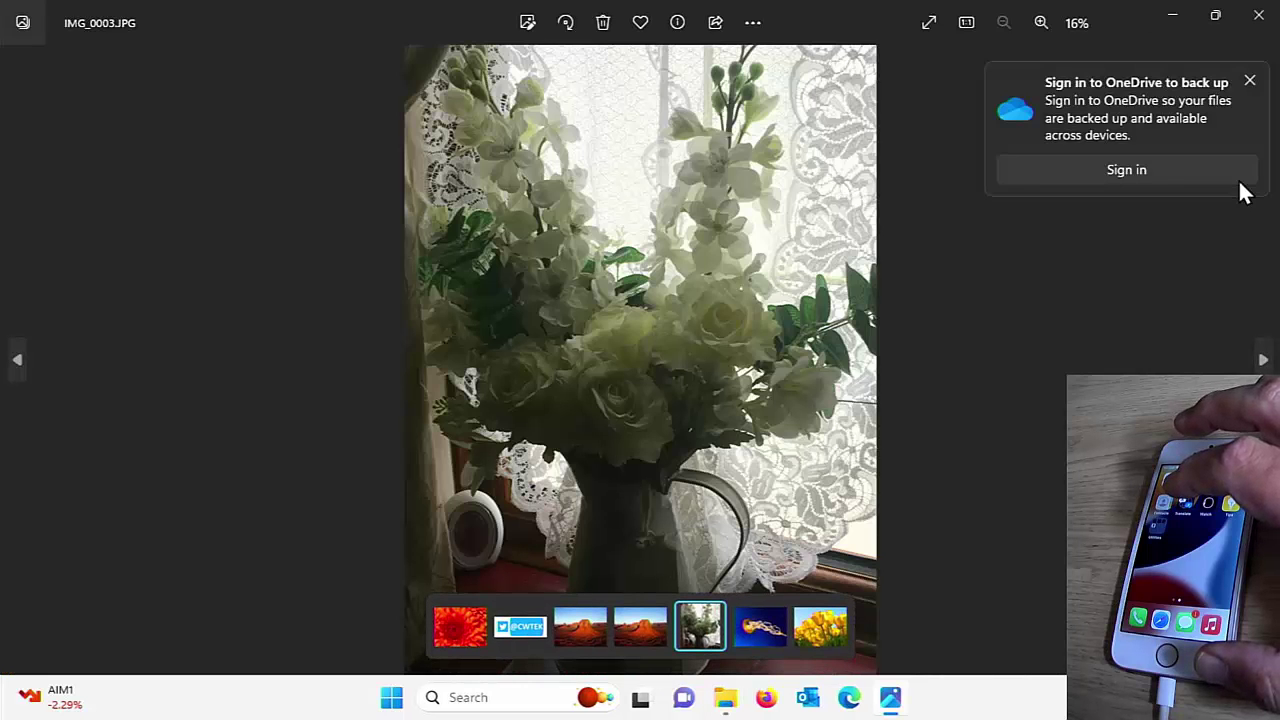
click(1258, 24)
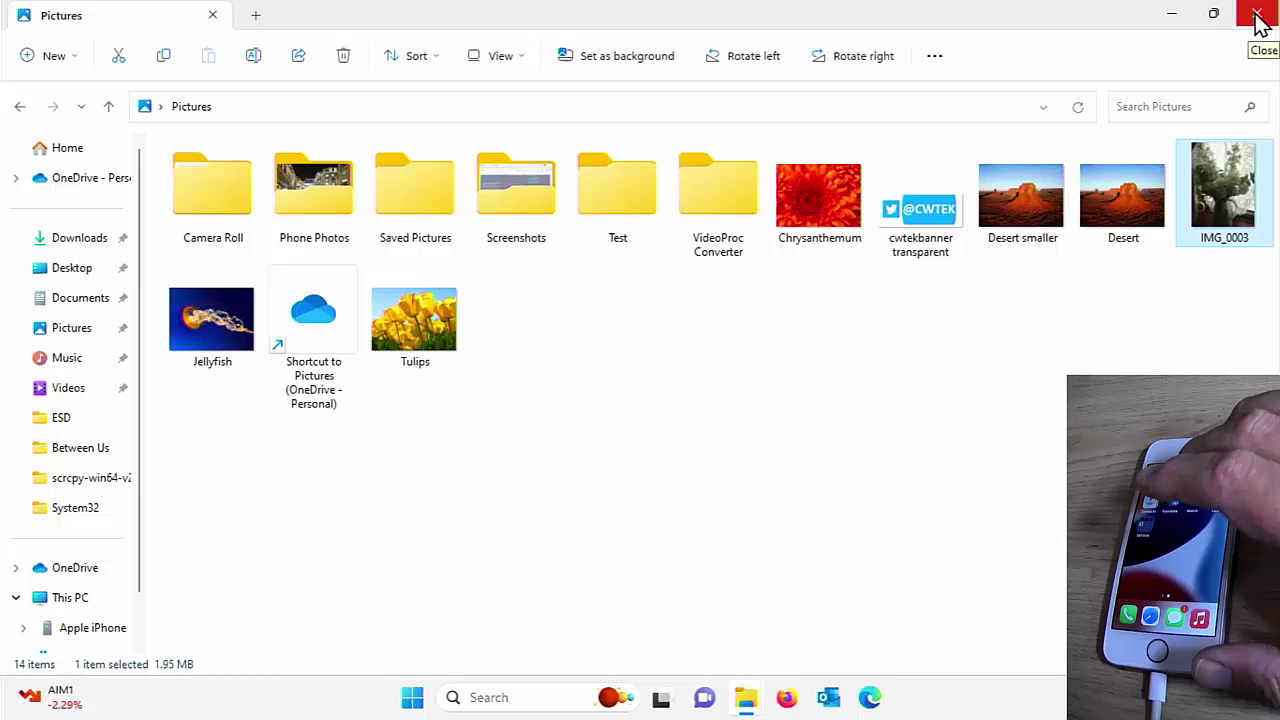
click(1258, 18)
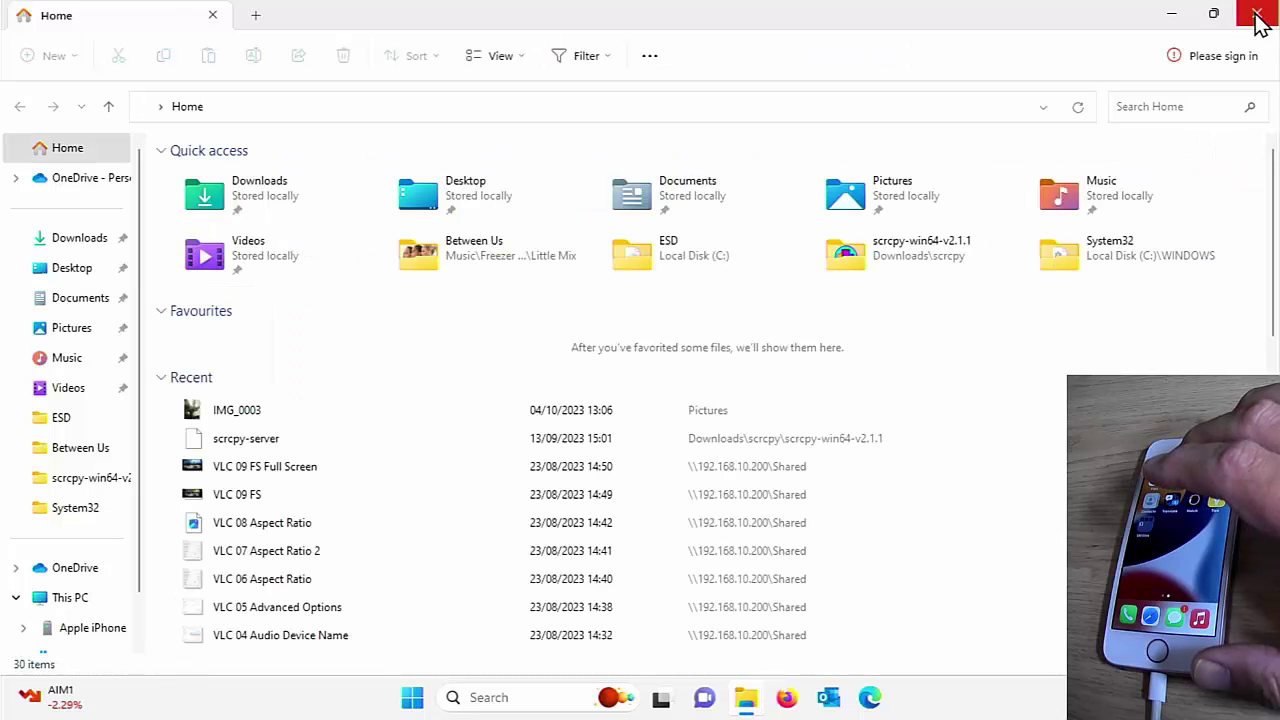
click(1258, 18)
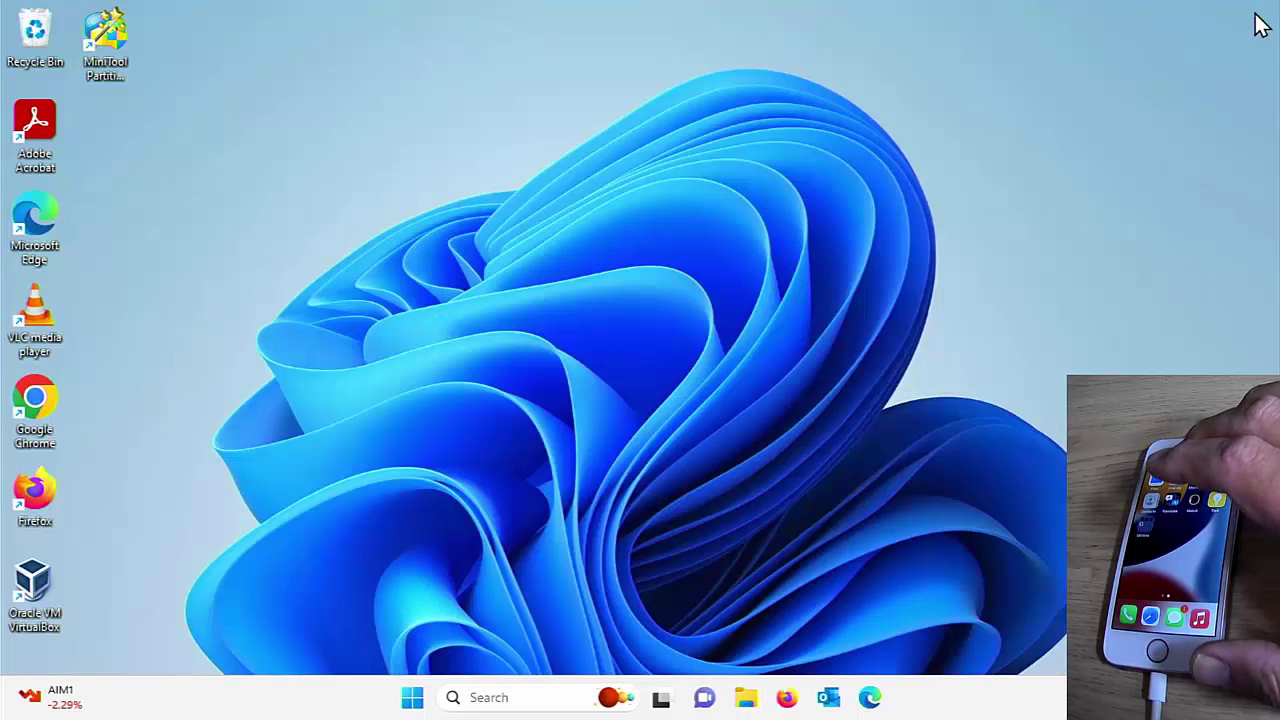
Step: Relaunch Photos via a 'photos' search and pick Apple iPhone as the import source
key(super)
text(p)
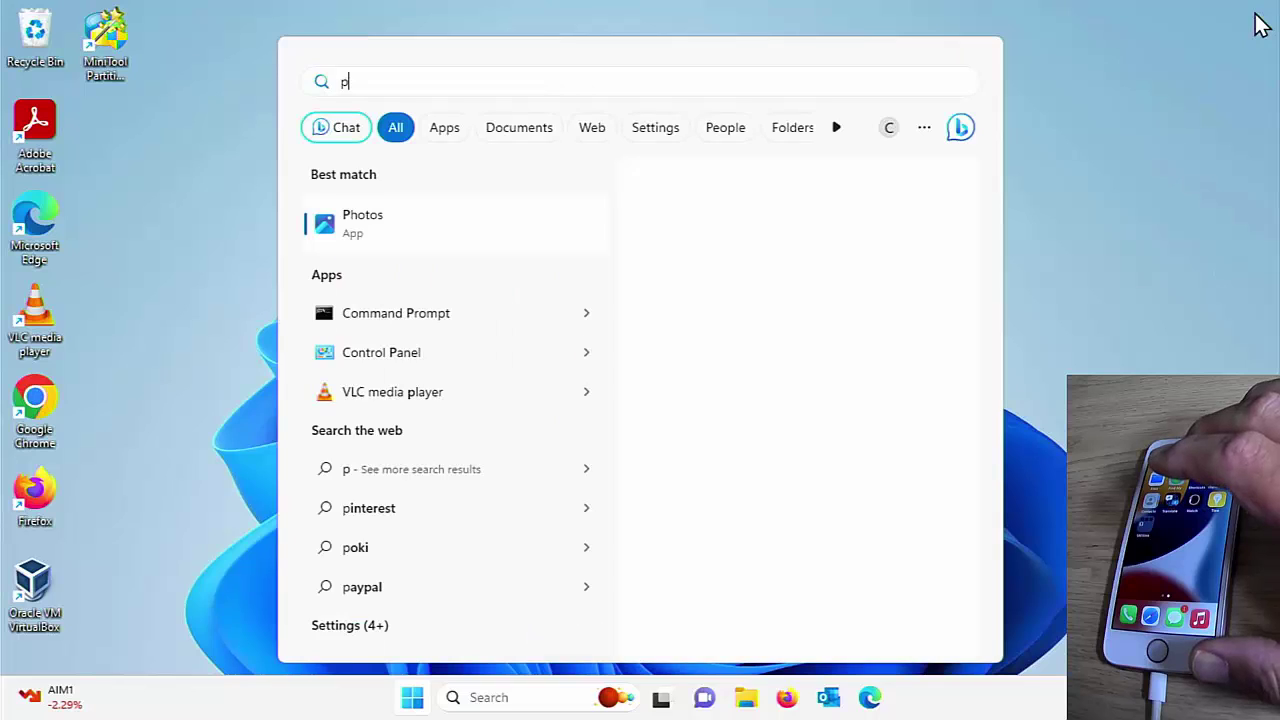
text(hotos)
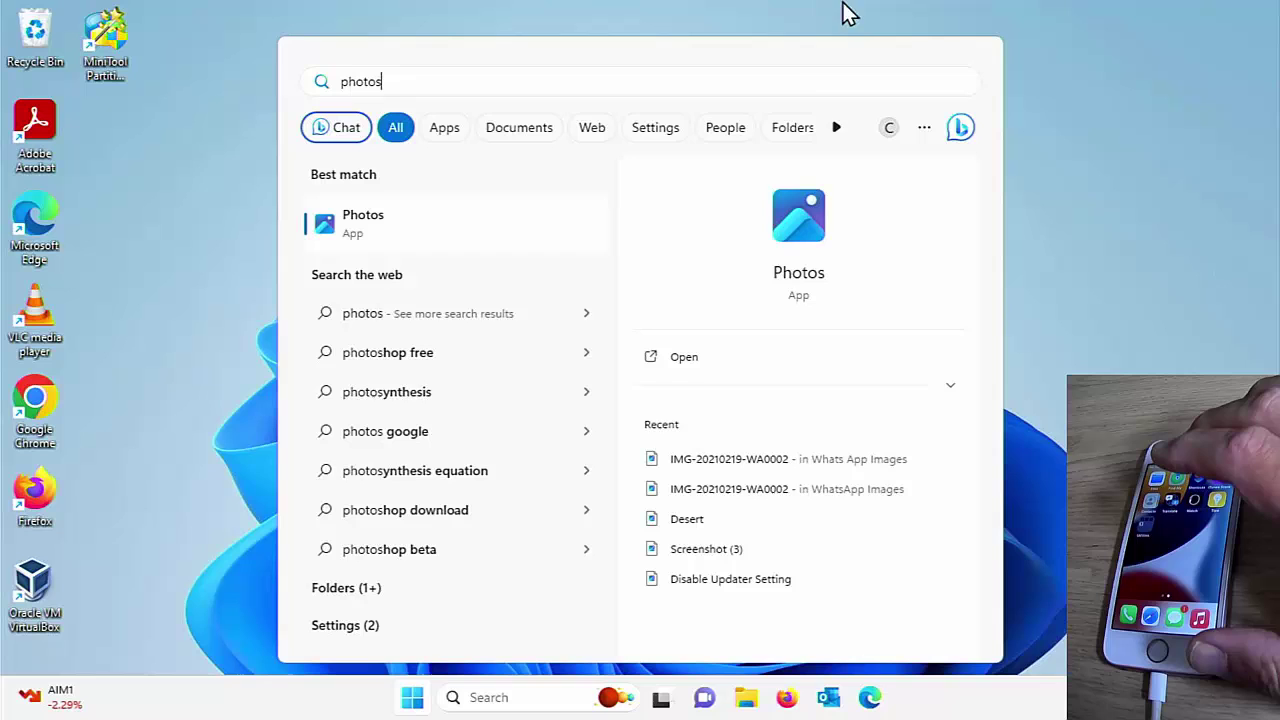
click(572, 238)
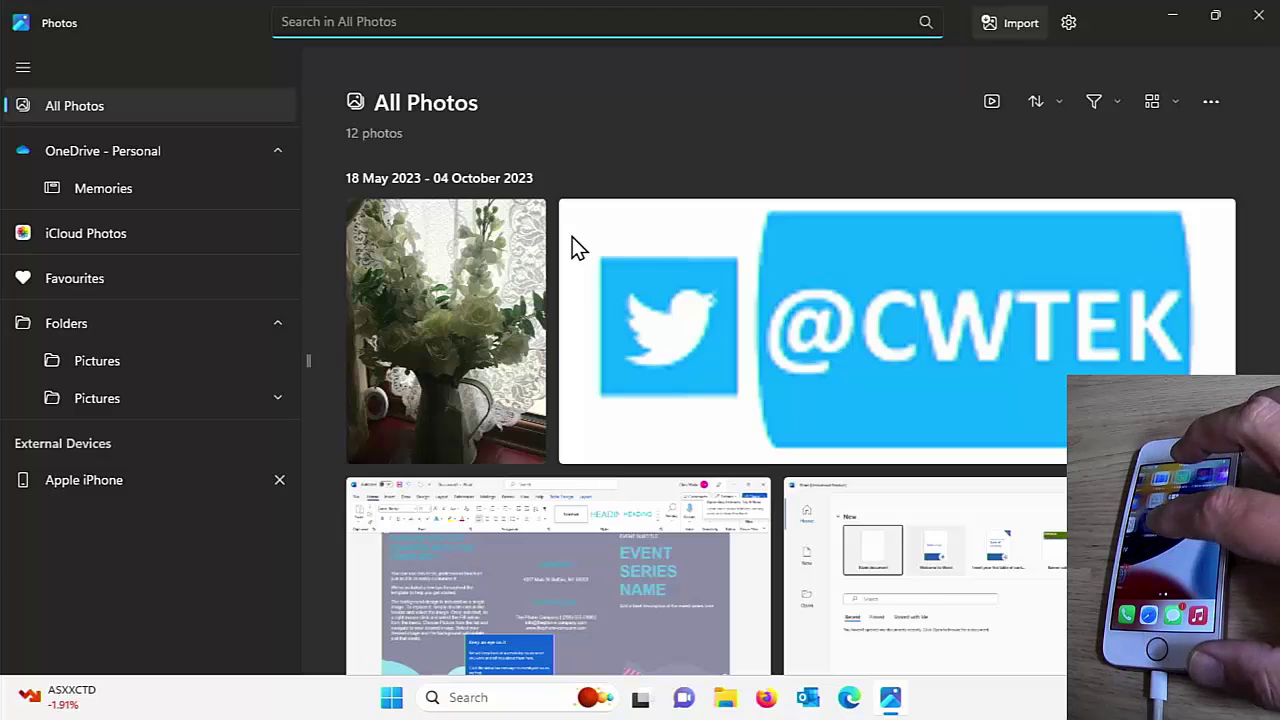
click(1024, 36)
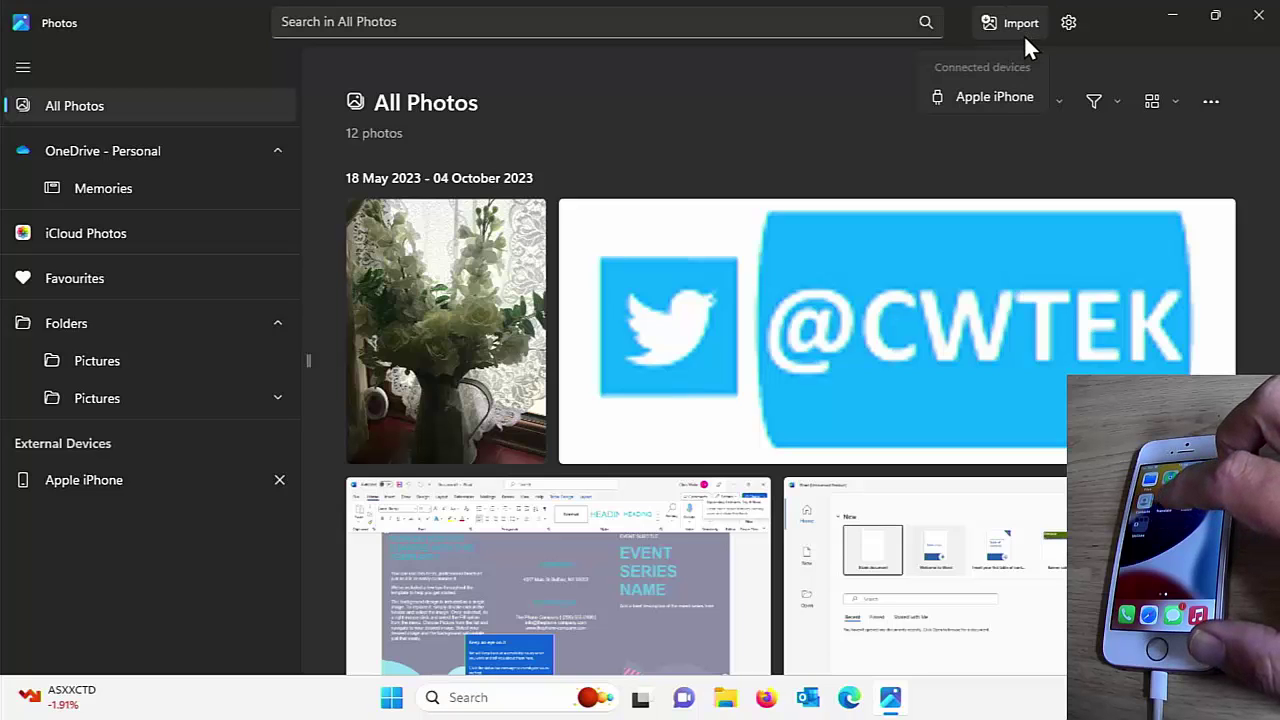
click(984, 104)
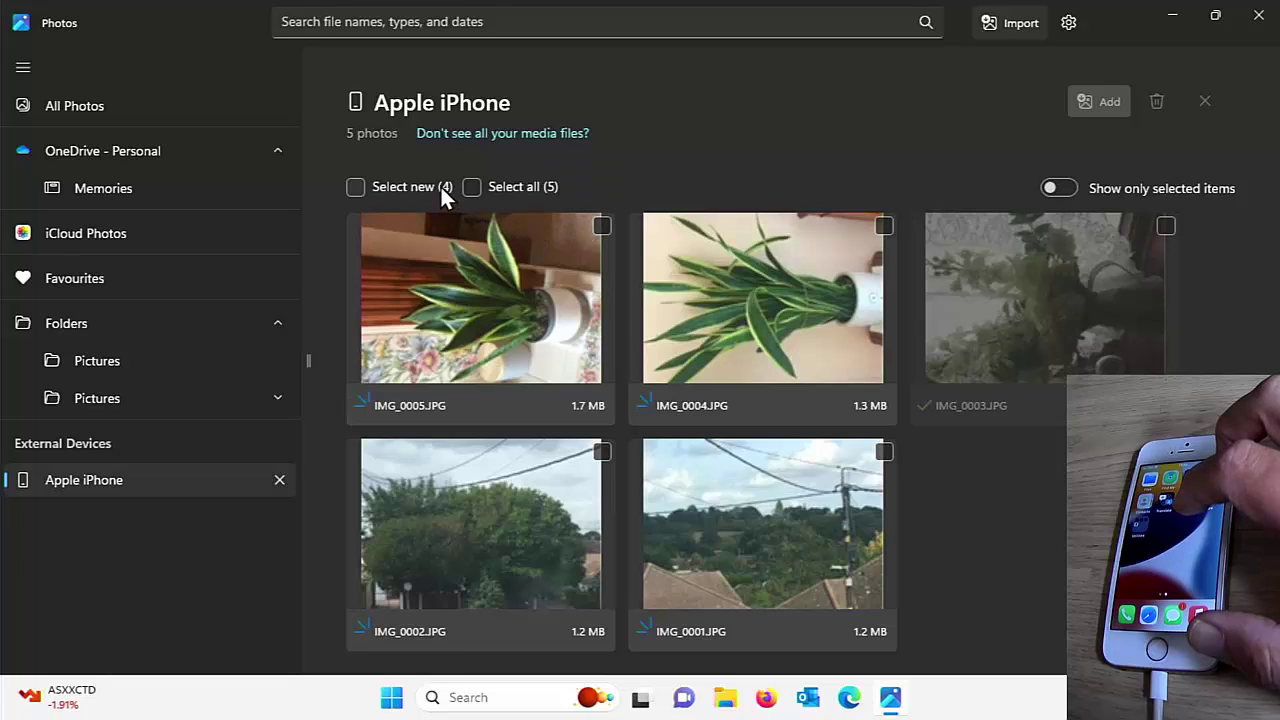
Step: Select the 4 new iPhone photos and add them for import to Pictures
click(358, 186)
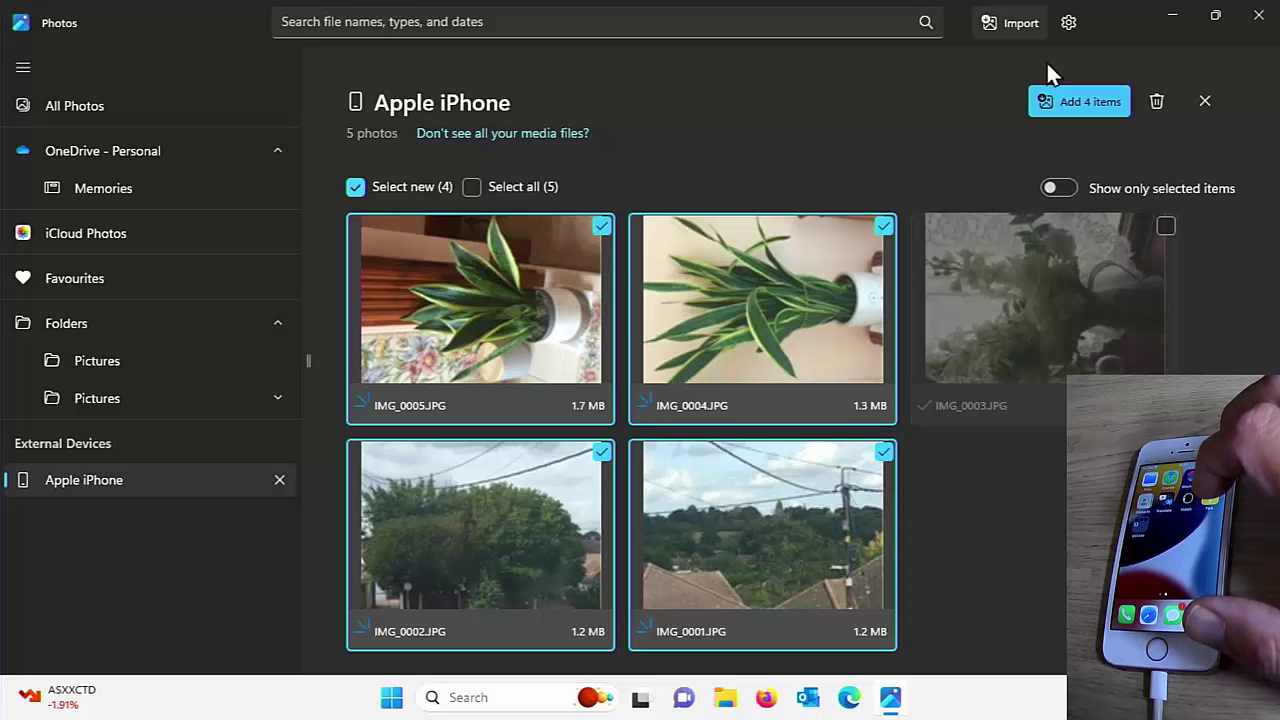
click(1074, 109)
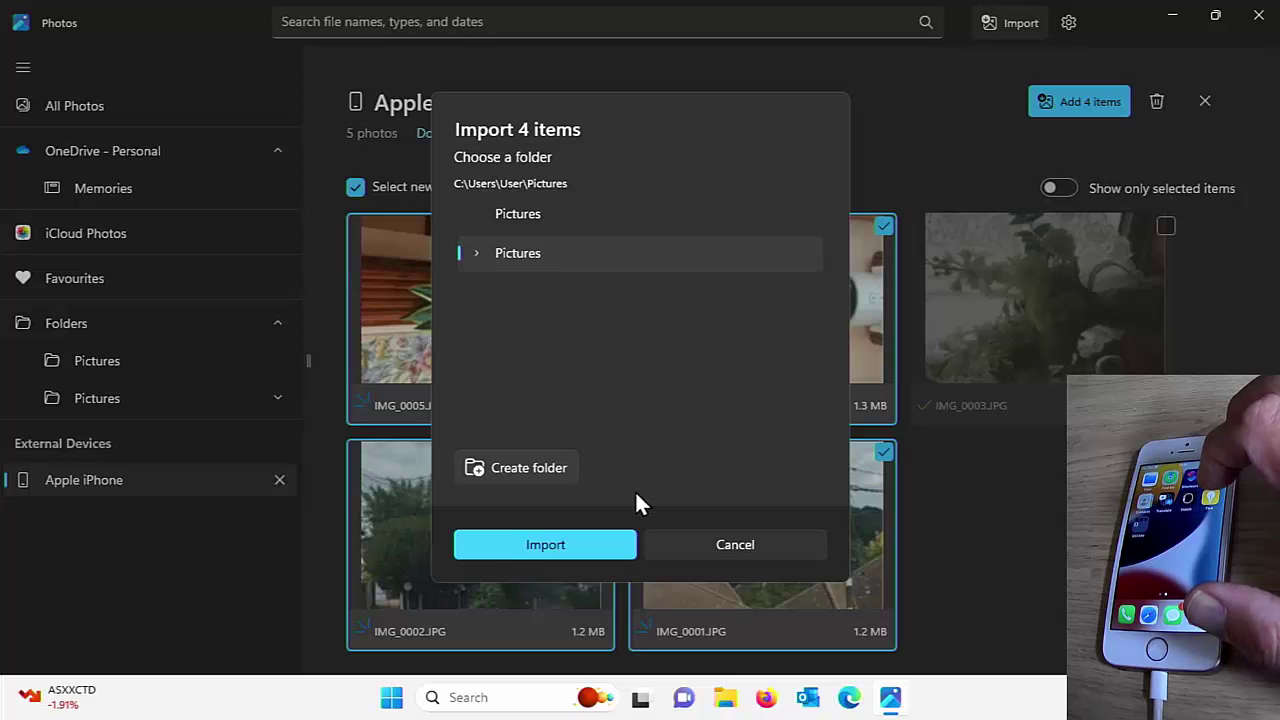
Step: Import the four photos into Pictures and view All Photos, now showing 16 photos
click(608, 543)
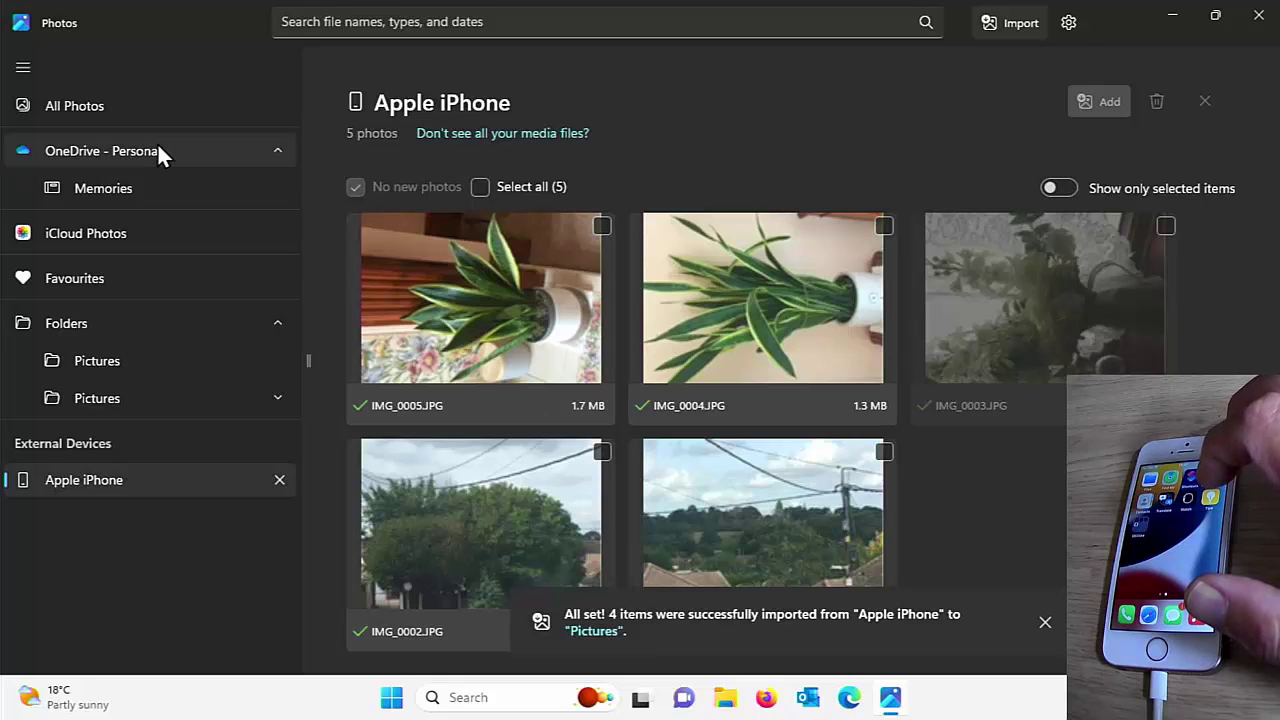
click(130, 104)
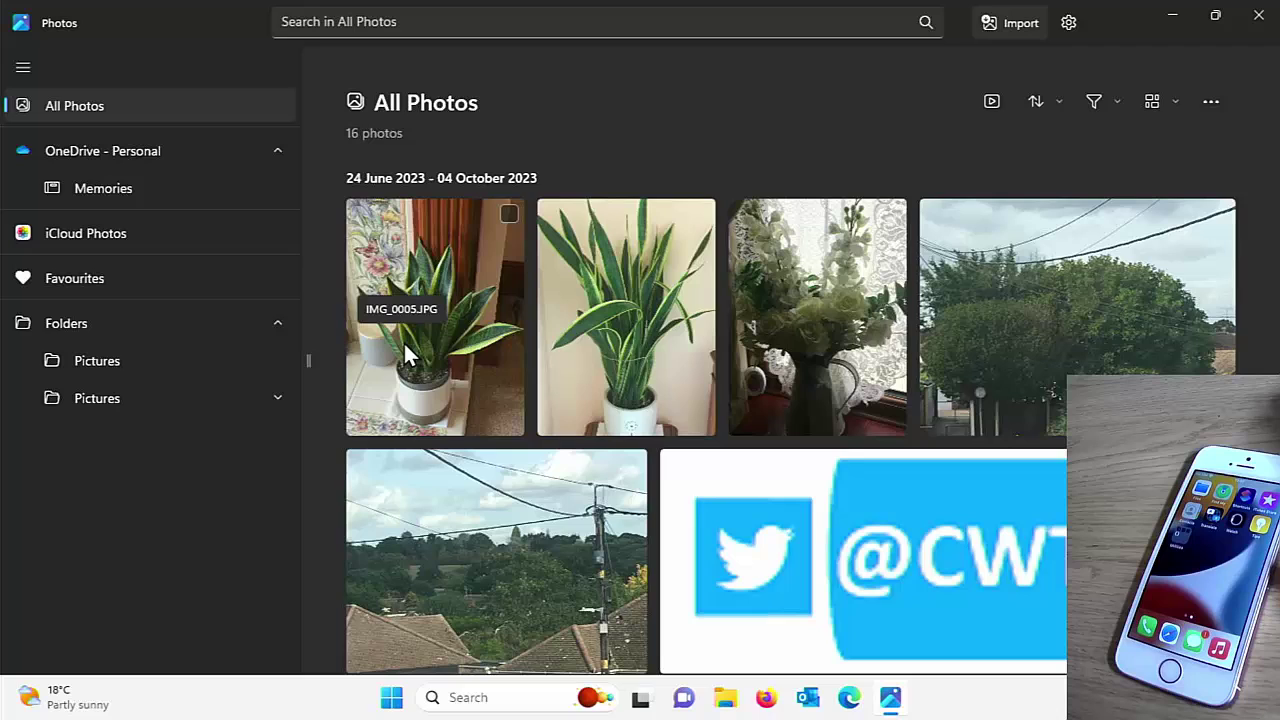
Step: Close Photos and open File Explorer on Pictures, showing IMG_0002 through IMG_0005
click(1258, 14)
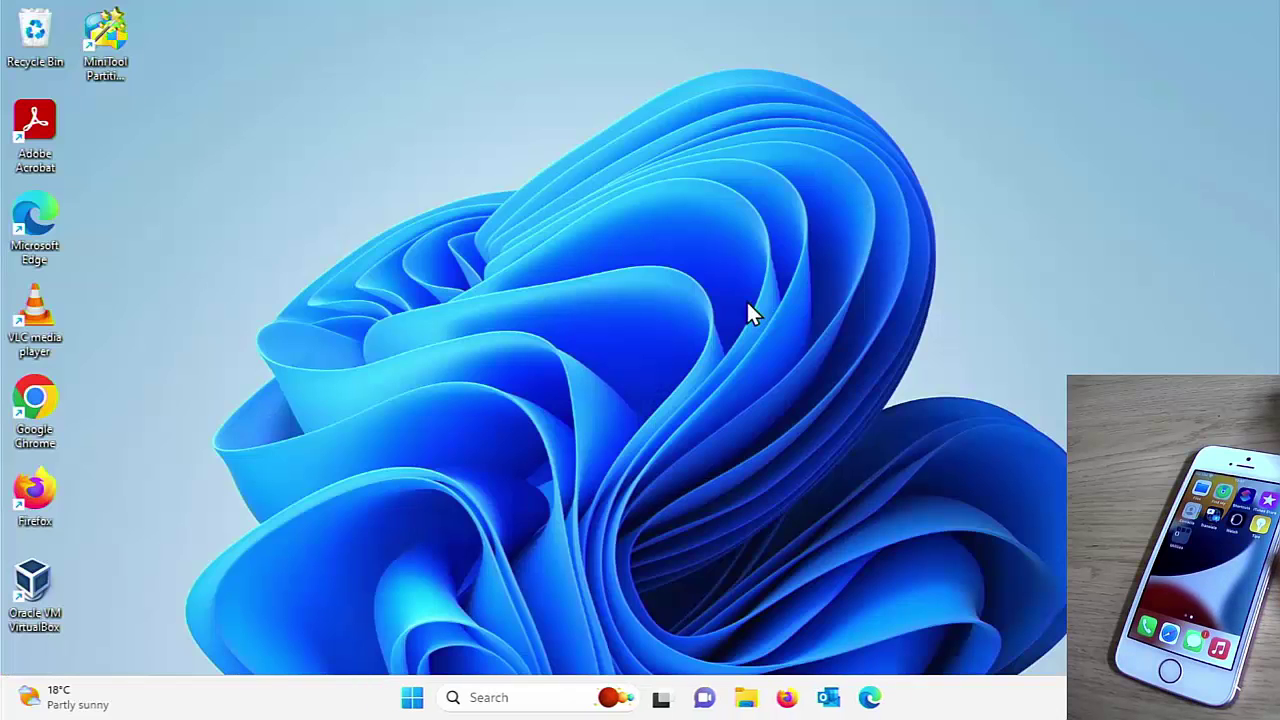
click(744, 702)
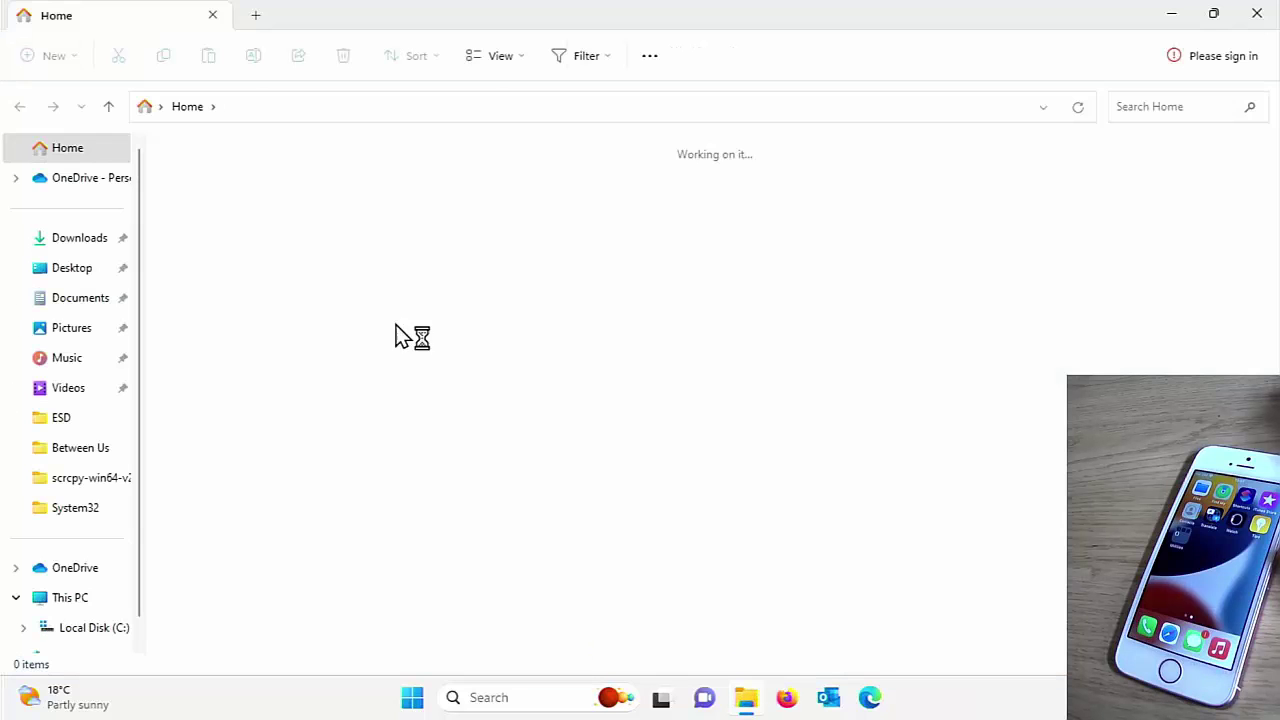
click(64, 330)
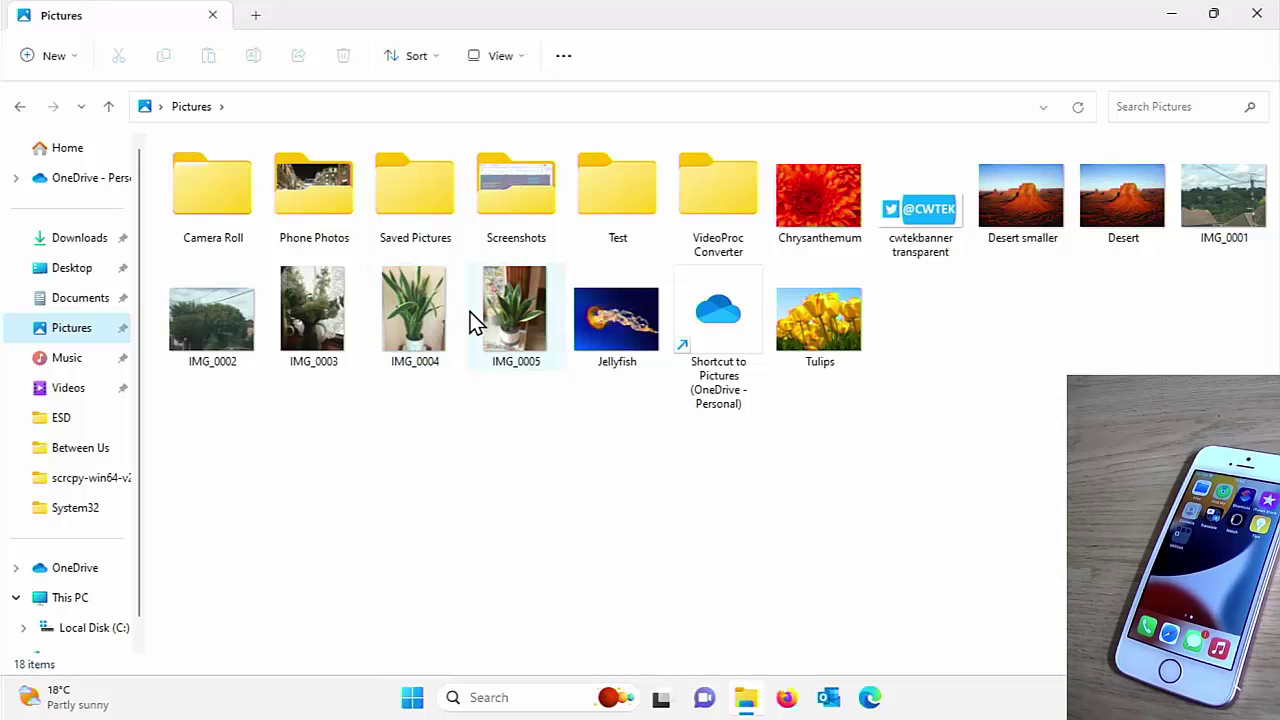
mouse_move(470, 312)
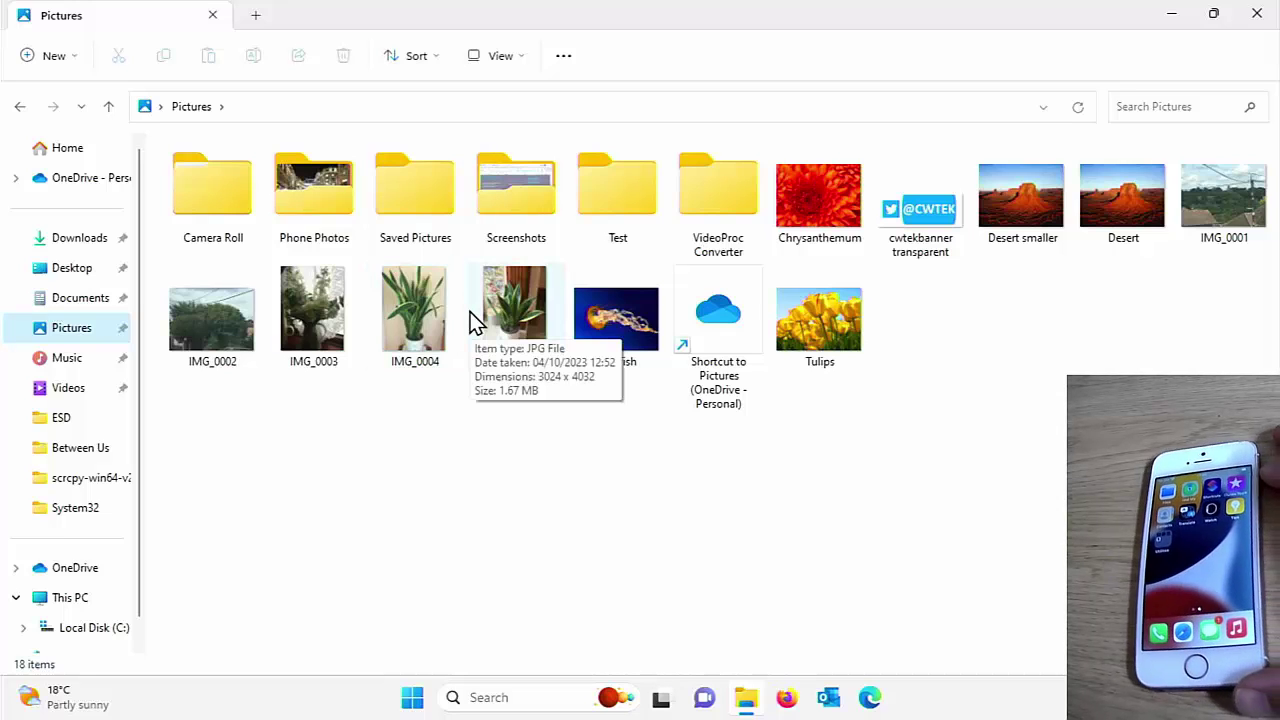